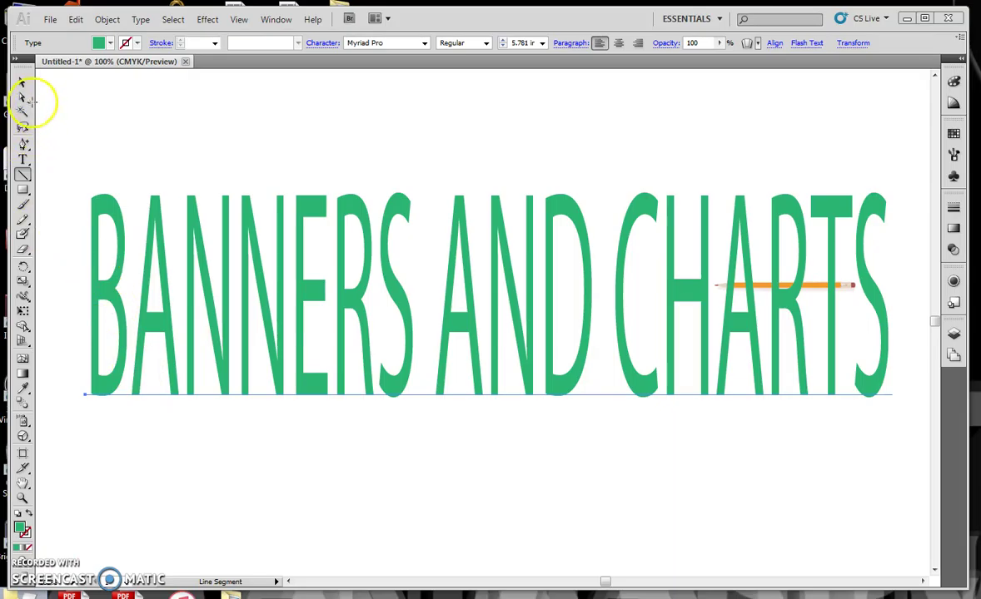
Delete the BANNERS AND CHARTS title and draw a large green rectangle across the page centre
{"action": "left_click", "coordinate": [22, 81]}
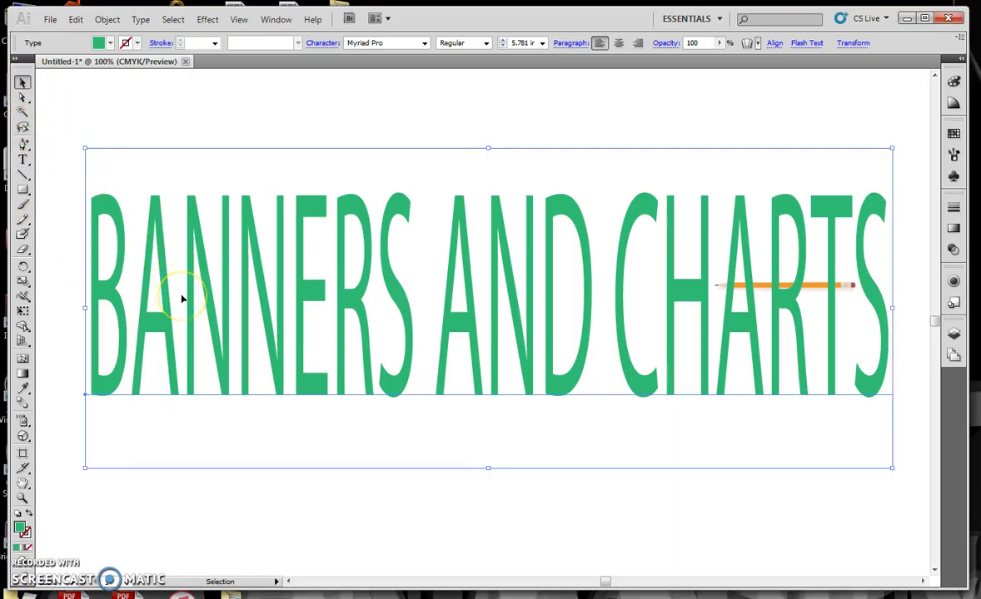
{"action": "key", "text": "Delete"}
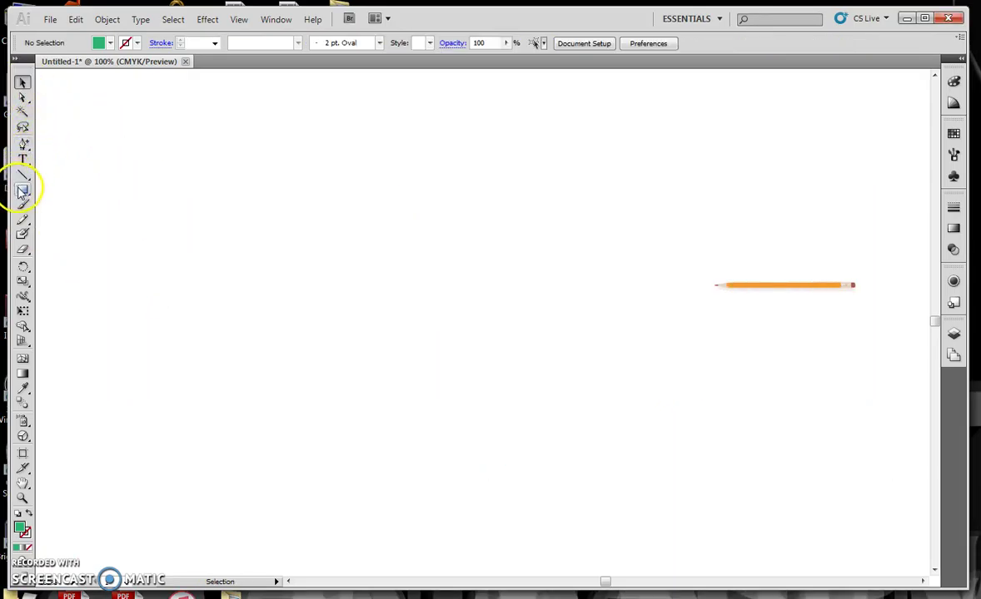
{"action": "left_click", "coordinate": [23, 190]}
{"action": "left_click_drag", "start_coordinate": [215, 173], "coordinate": [667, 352]}
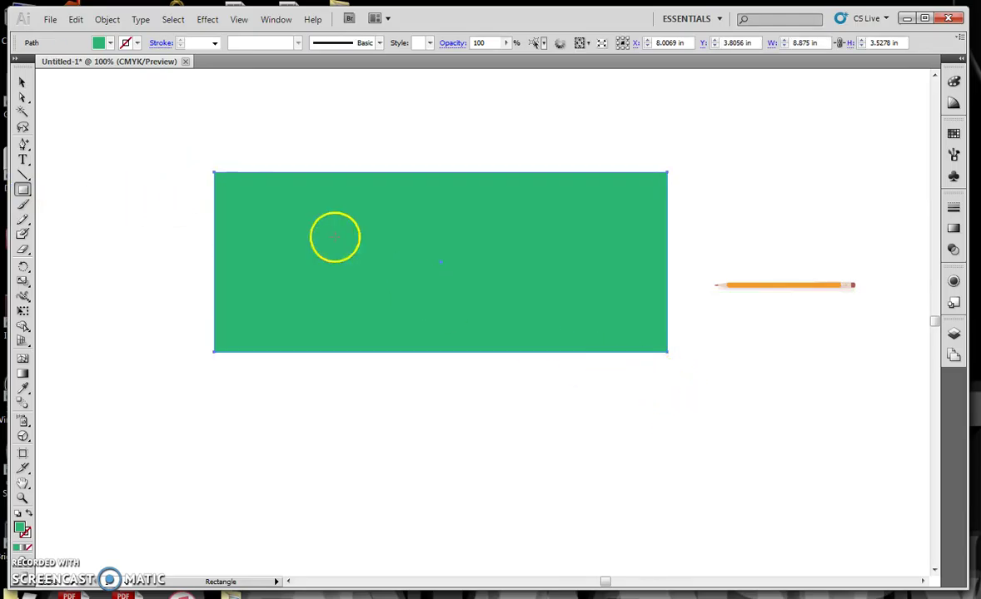
Give the rectangle a white 0.031 in outline and add a smaller green square below-left
{"action": "left_click", "coordinate": [137, 44]}
{"action": "left_click", "coordinate": [17, 56]}
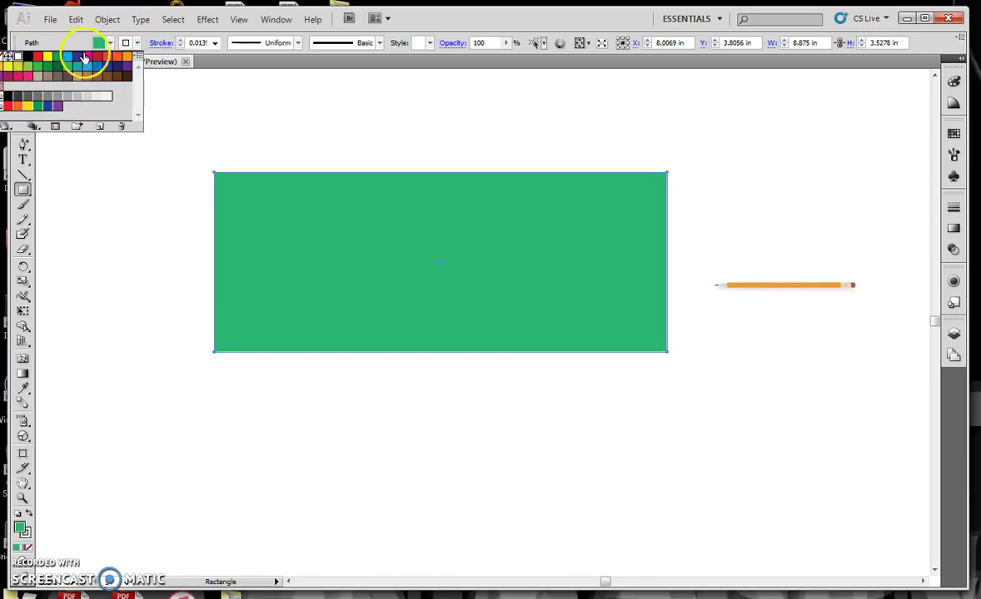
{"action": "left_click", "coordinate": [215, 41]}
{"action": "left_click", "coordinate": [215, 43]}
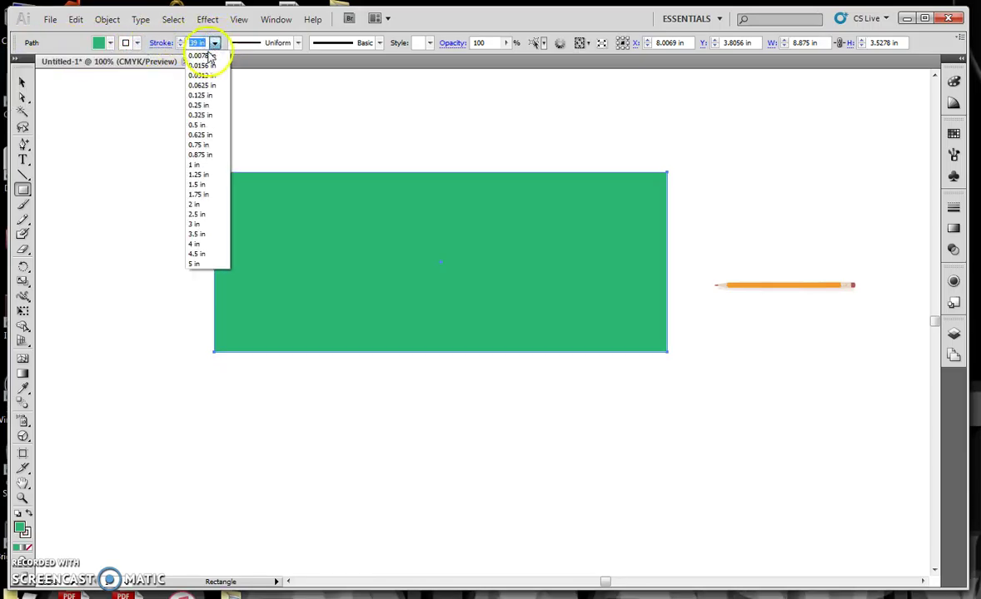
{"action": "left_click", "coordinate": [200, 75]}
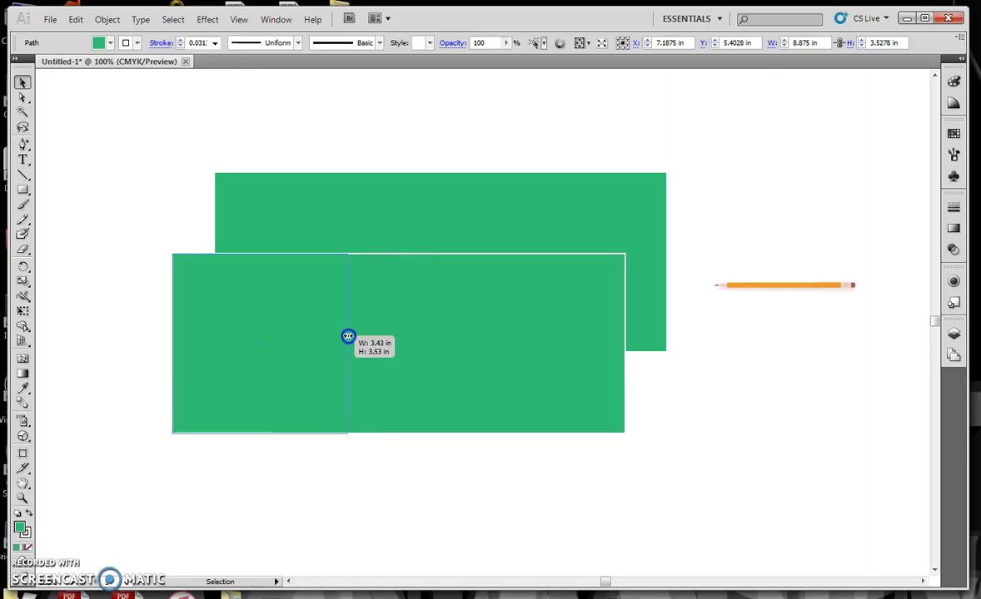
{"action": "left_click_drag", "start_coordinate": [348, 340], "coordinate": [350, 340]}
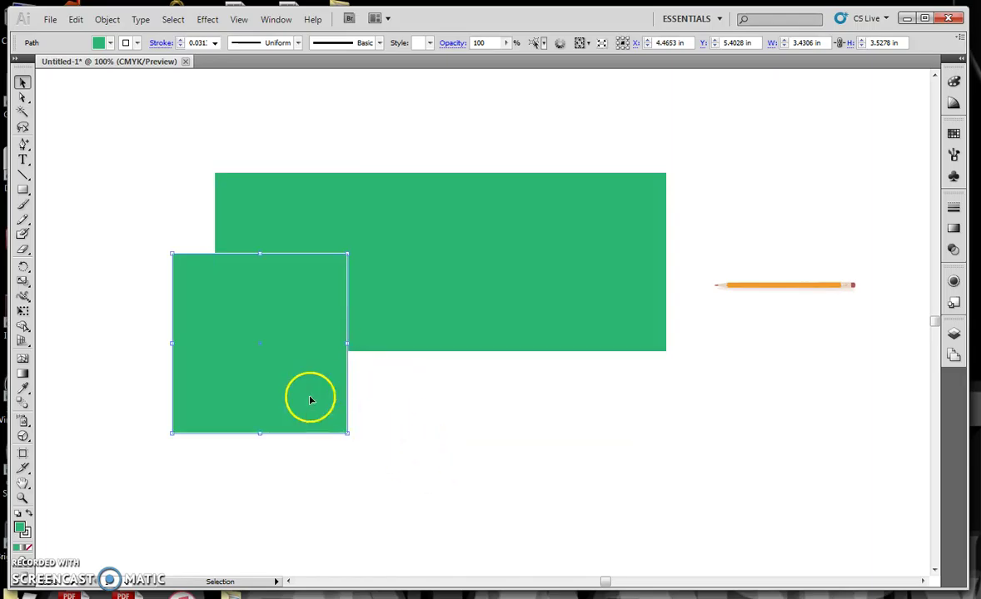
{"action": "mouse_move", "coordinate": [288, 381]}
{"action": "left_mouse_down"}
{"action": "mouse_move", "coordinate": [248, 376]}
{"action": "mouse_move", "coordinate": [265, 407]}
{"action": "mouse_move", "coordinate": [261, 398]}
{"action": "left_mouse_up"}
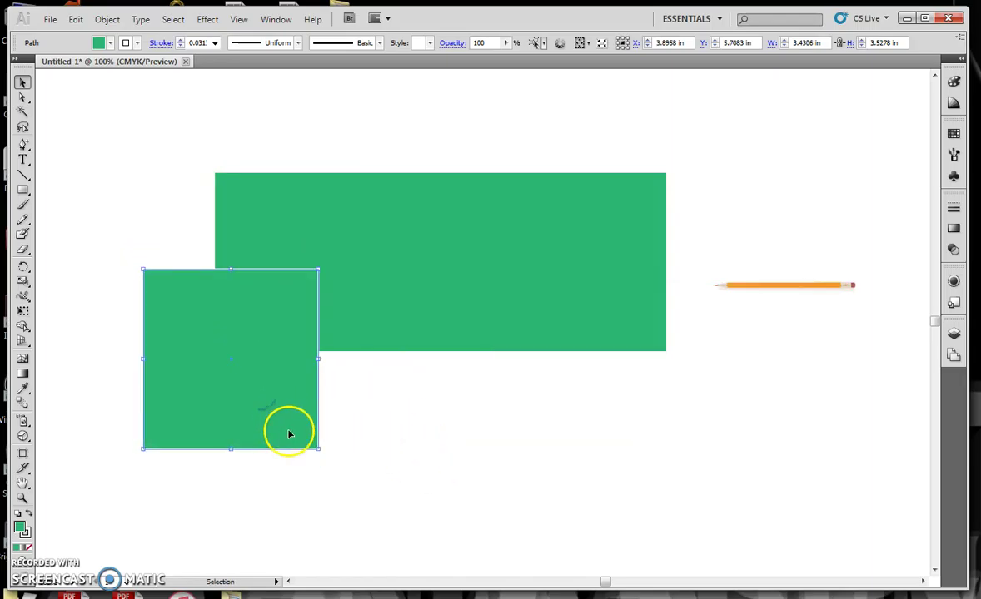
Add an anchor midway on the square's left edge and push it inward into a notch
{"action": "left_click", "coordinate": [25, 145]}
{"action": "left_click_drag", "start_coordinate": [26, 145], "coordinate": [89, 164]}
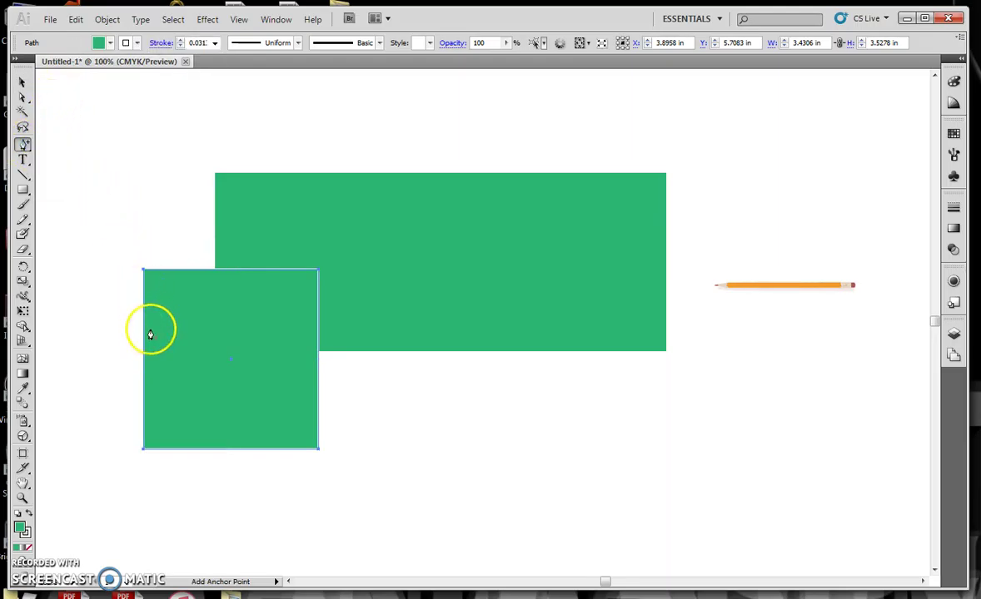
{"action": "left_click", "coordinate": [144, 364]}
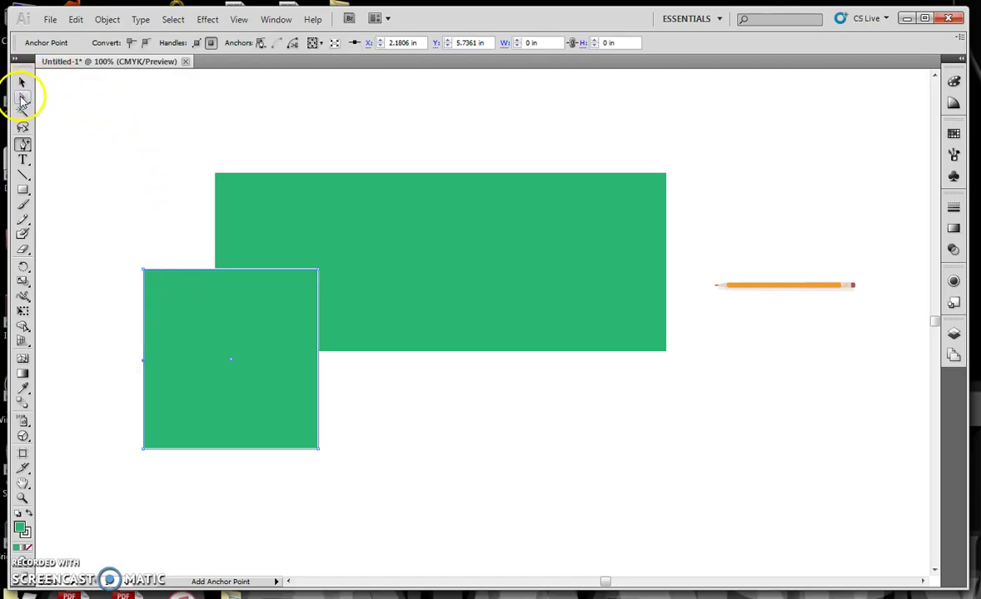
{"action": "left_click", "coordinate": [23, 97]}
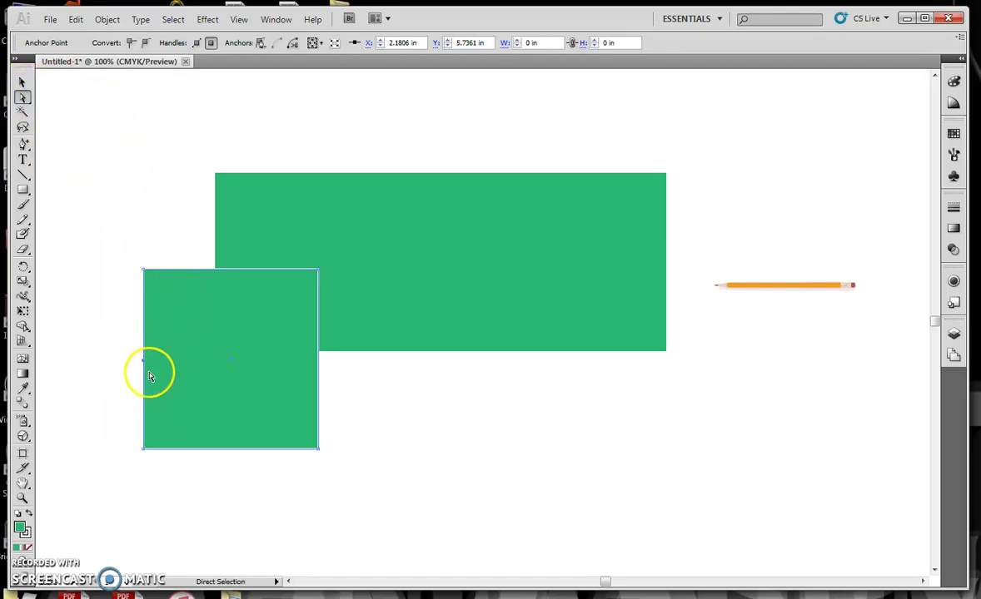
{"action": "left_click_drag", "start_coordinate": [144, 363], "coordinate": [208, 360]}
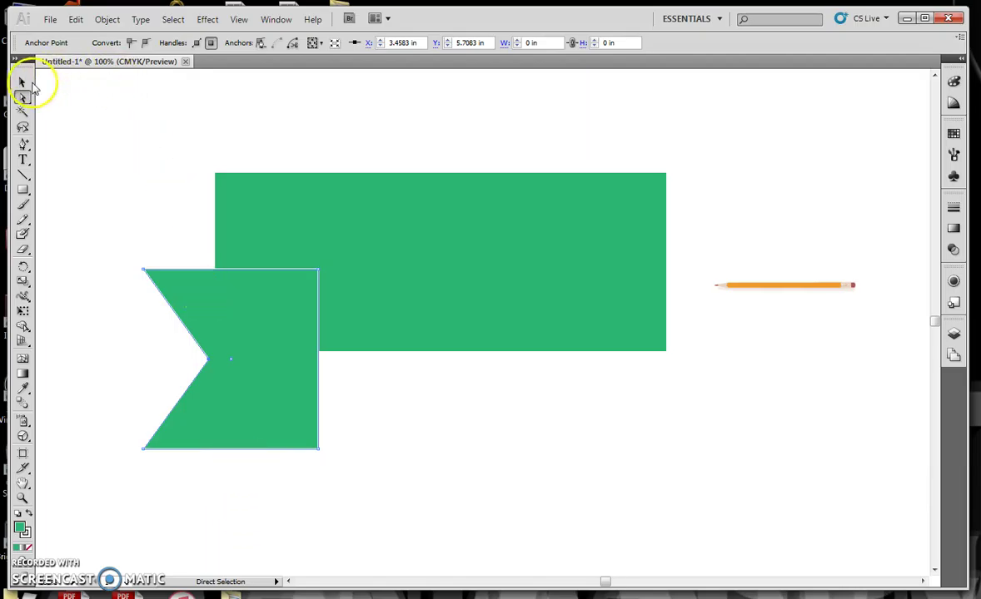
Tuck the notched tail behind the rectangle's left end and draw a diagonal fold line
{"action": "left_click", "coordinate": [22, 82]}
{"action": "left_click_drag", "start_coordinate": [275, 378], "coordinate": [243, 368]}
{"action": "key", "text": "ctrl+shift+bracketleft"}
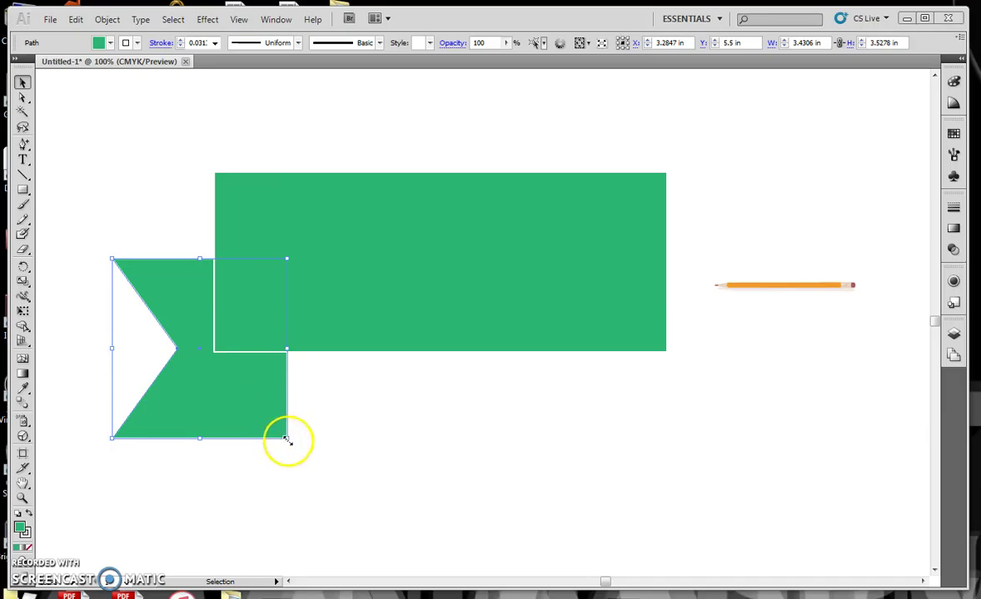
{"action": "left_click", "coordinate": [23, 174]}
{"action": "left_click_drag", "start_coordinate": [216, 352], "coordinate": [286, 436]}
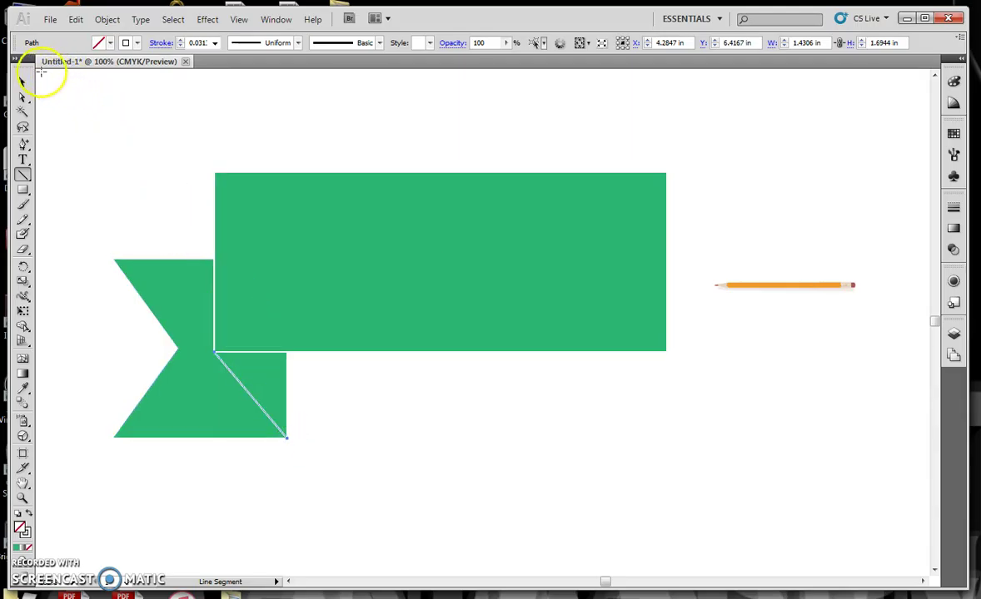
Select the notched ribbon end with its fold line and place a duplicate below the rectangle
{"action": "left_click", "coordinate": [23, 84]}
{"action": "left_click", "coordinate": [109, 116]}
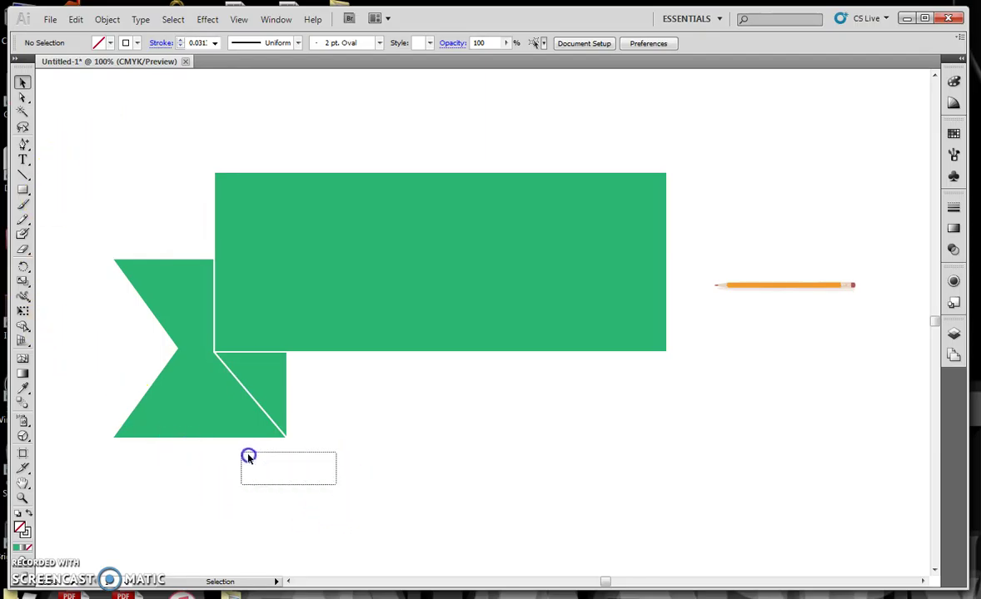
{"action": "left_click_drag", "start_coordinate": [104, 396], "coordinate": [105, 397]}
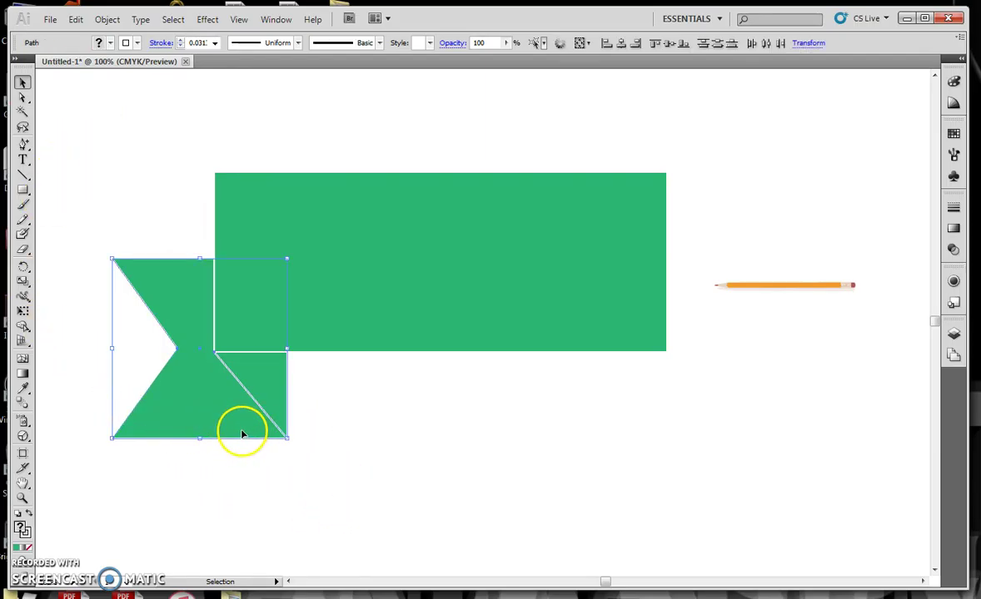
{"action": "left_click_drag", "start_coordinate": [239, 427], "coordinate": [592, 527]}
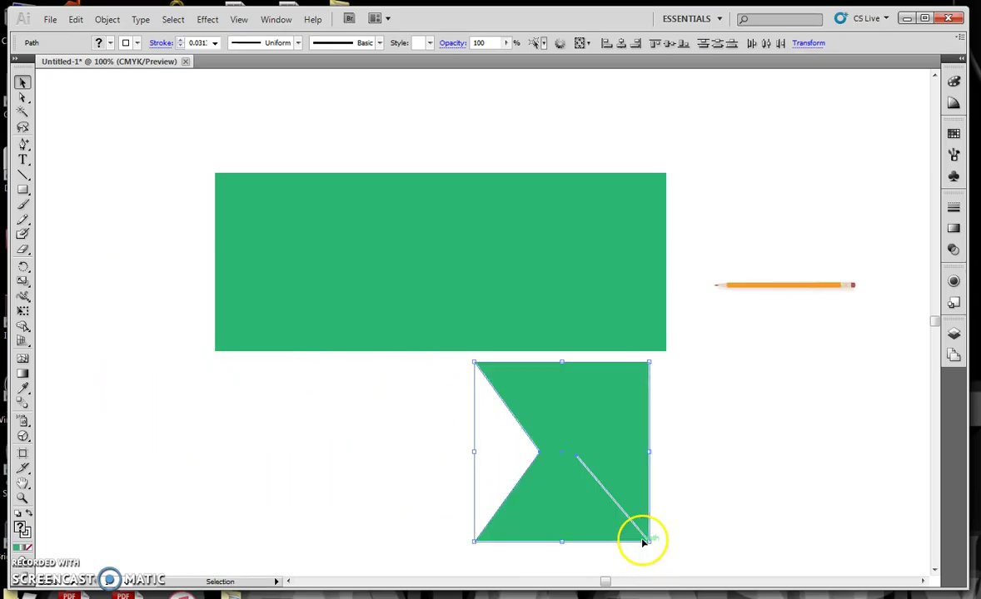
{"action": "key", "text": "ctrl+z"}
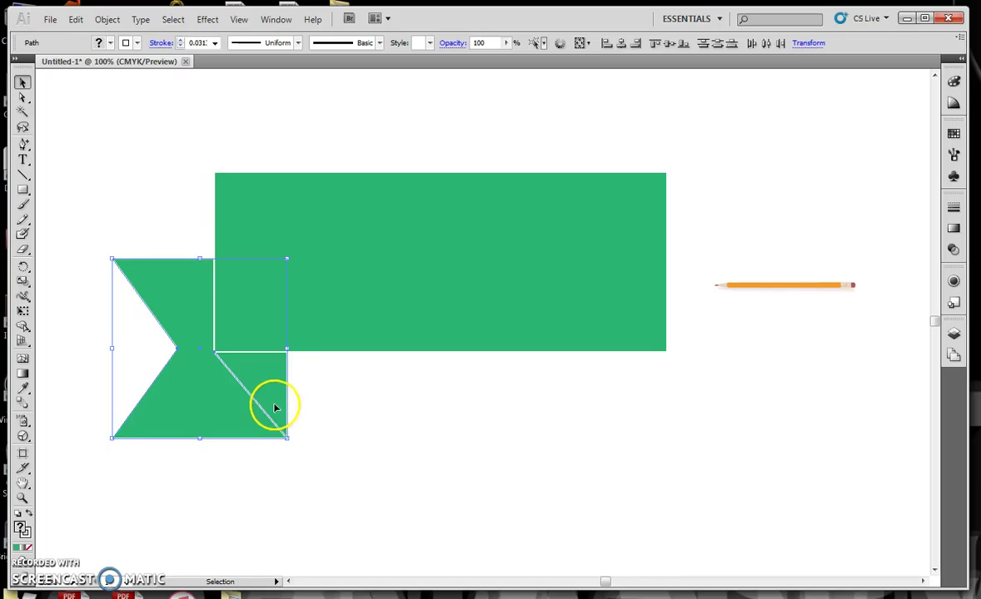
{"action": "left_click_drag", "start_coordinate": [248, 396], "coordinate": [553, 482]}
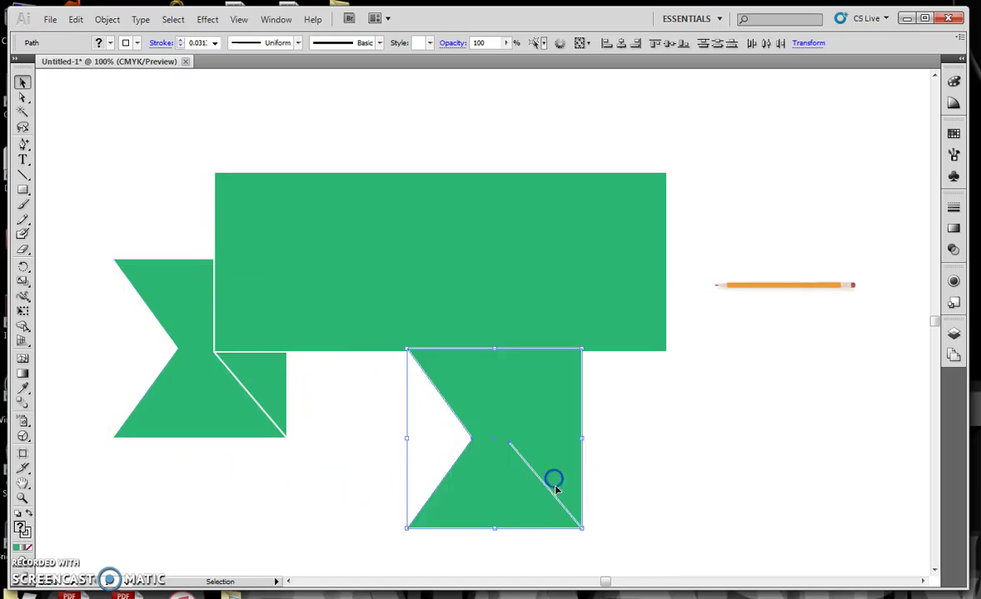
Reflect the copied ribbon end across a vertical axis
{"action": "left_click", "coordinate": [108, 19]}
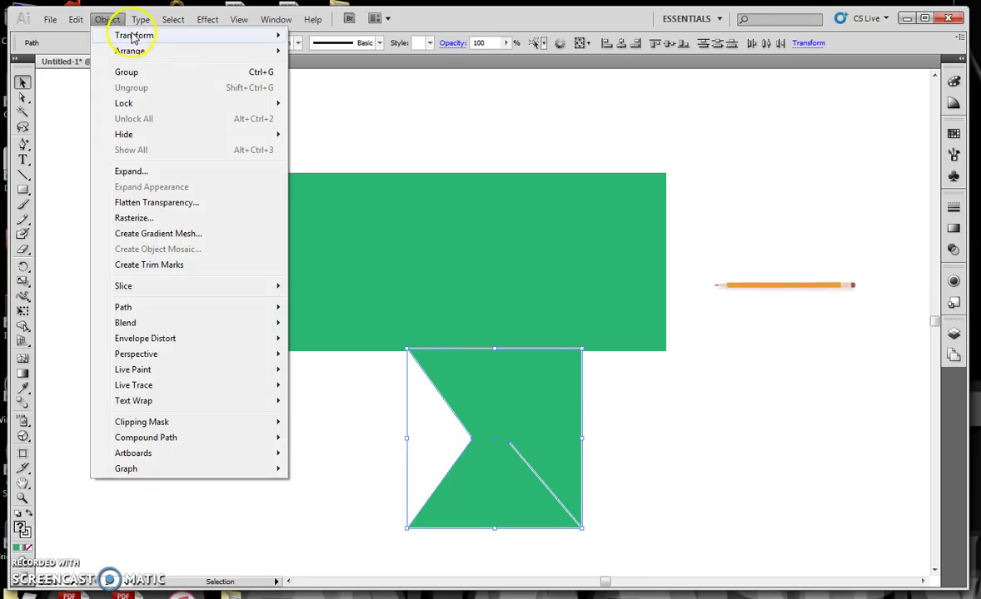
{"action": "mouse_move", "coordinate": [125, 35]}
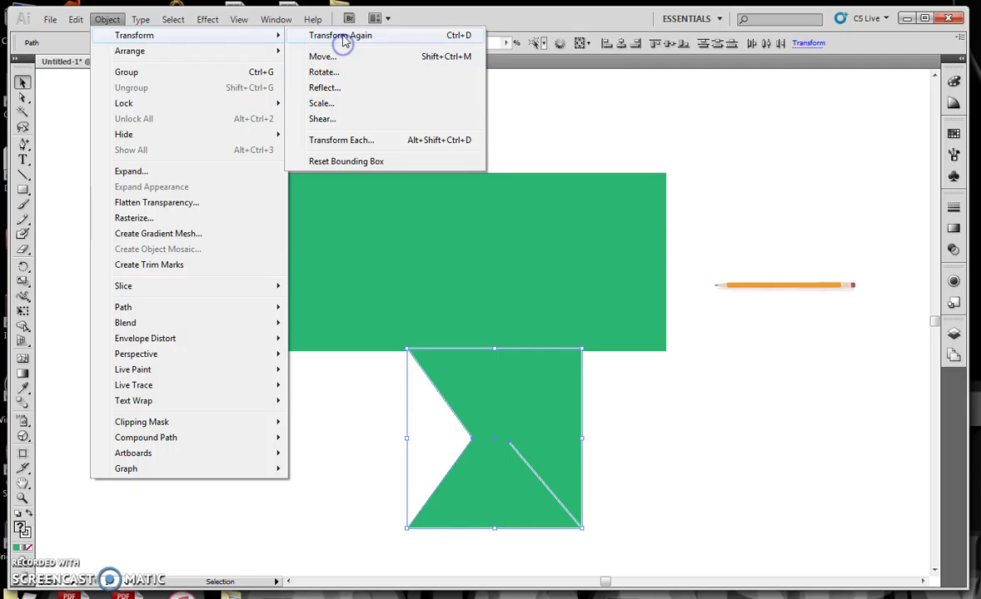
{"action": "left_click", "coordinate": [326, 89]}
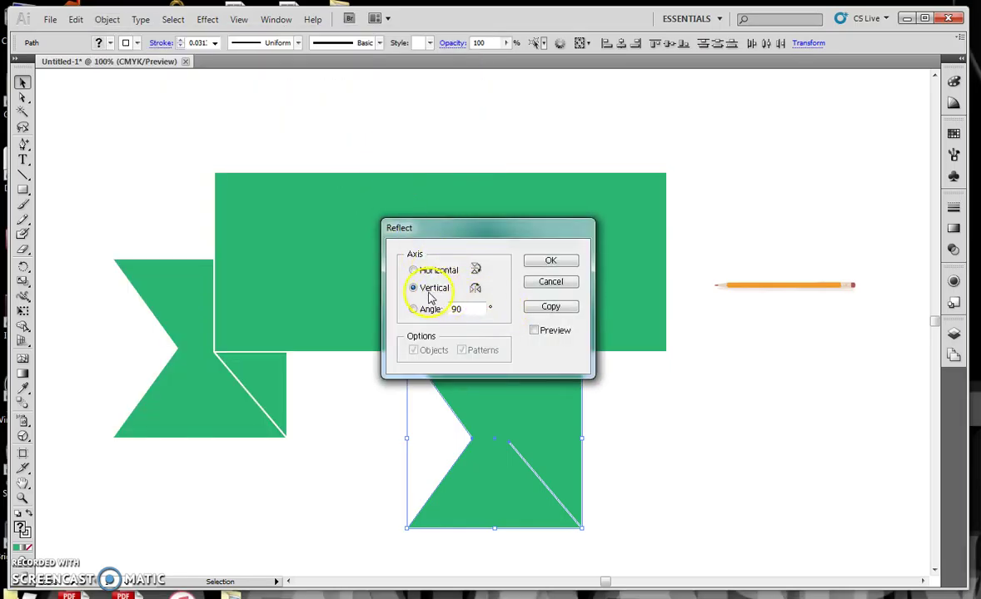
{"action": "left_click", "coordinate": [547, 261]}
Move the mirrored tail to the rectangle's right end, send it to back and nudge it right
{"action": "left_click_drag", "start_coordinate": [541, 450], "coordinate": [684, 398]}
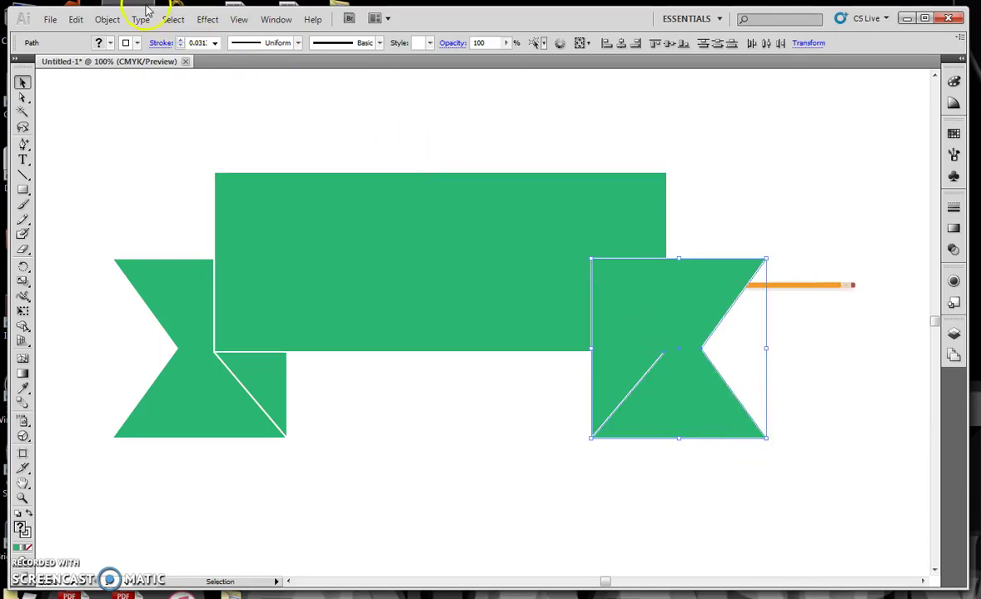
{"action": "left_click", "coordinate": [107, 19]}
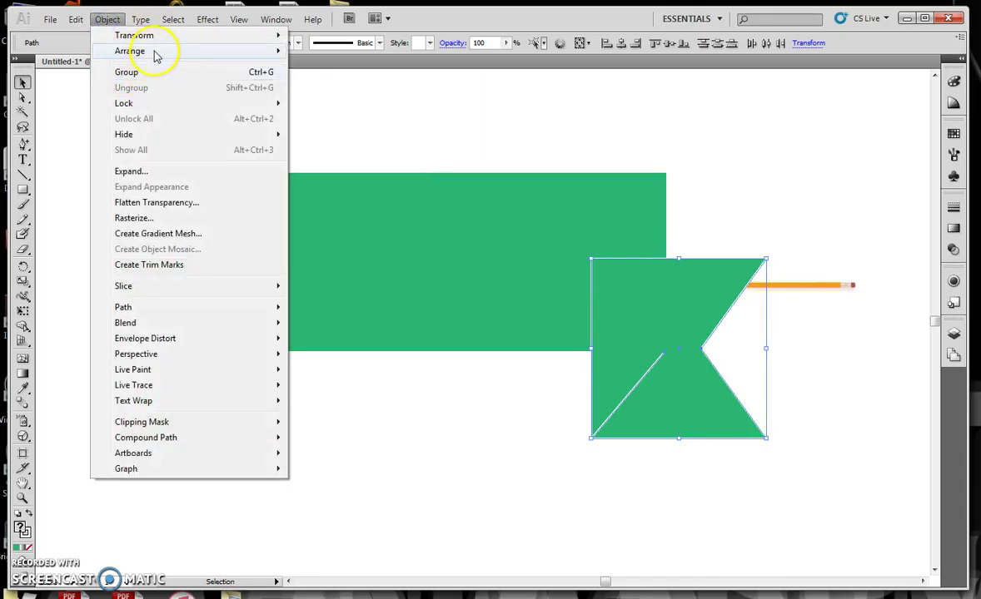
{"action": "mouse_move", "coordinate": [166, 55]}
{"action": "left_click", "coordinate": [333, 97]}
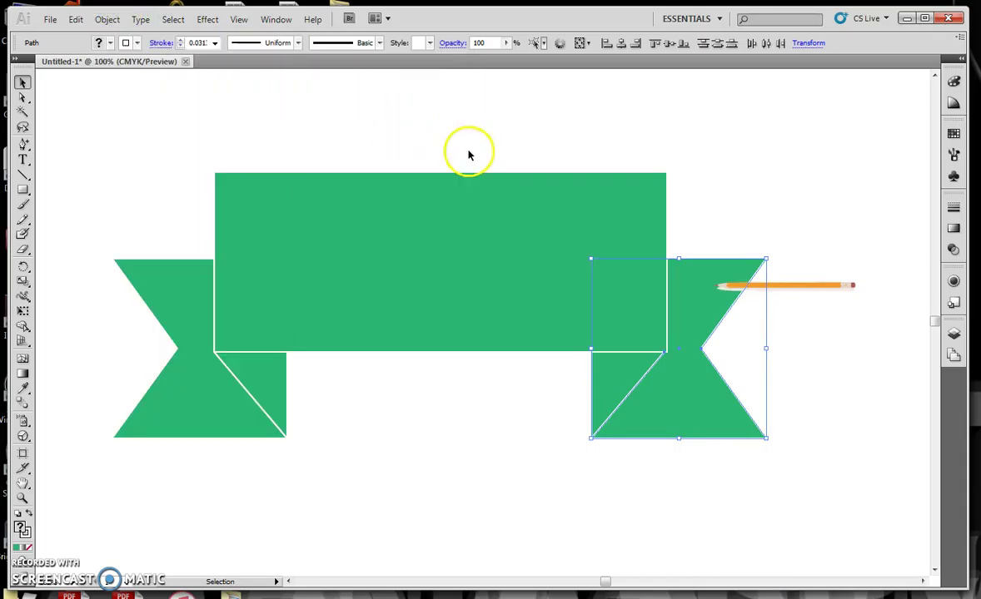
{"action": "key", "text": "Right"}
{"action": "key", "text": "Right"}
{"action": "key", "text": "Right"}
{"action": "key", "text": "Right"}
{"action": "key", "text": "Right"}
{"action": "left_click", "coordinate": [644, 244]}
{"action": "left_click", "coordinate": [266, 125]}
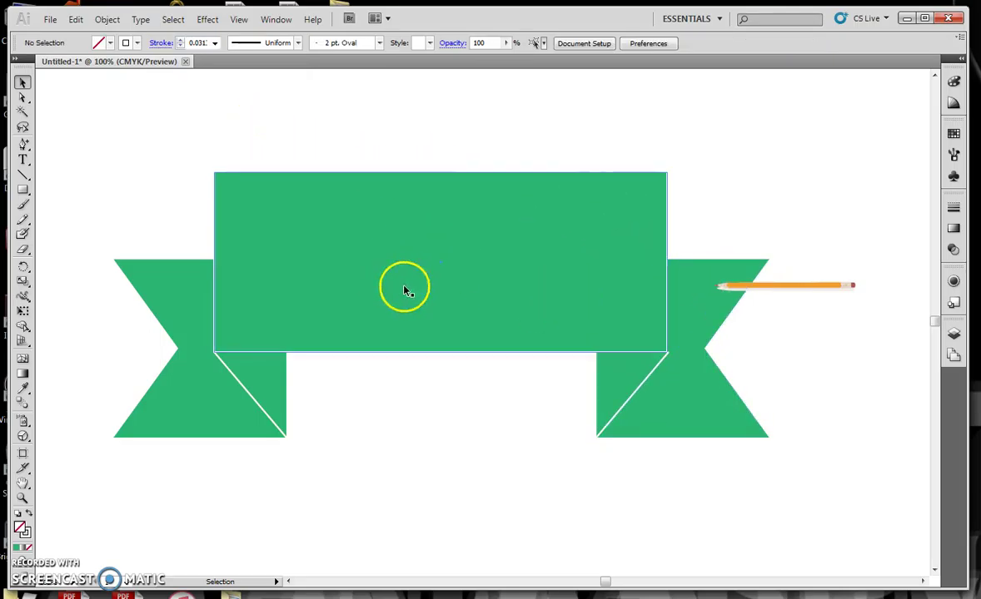
Group all ribbon pieces, scale the group down, move it to the page top and stretch it taller
{"action": "left_click_drag", "start_coordinate": [83, 135], "coordinate": [702, 462]}
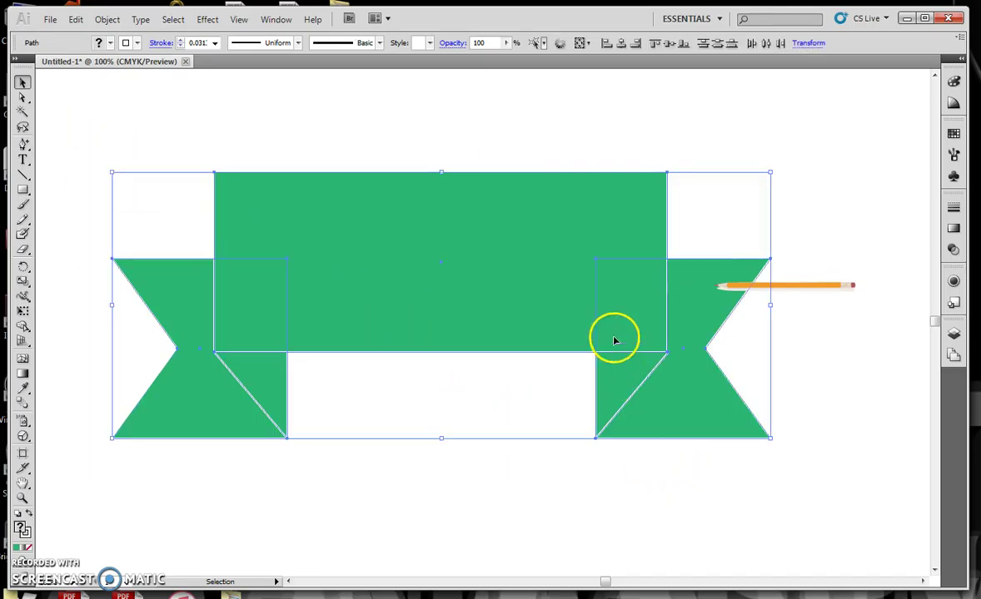
{"action": "right_click", "coordinate": [499, 272]}
{"action": "left_click", "coordinate": [537, 339]}
{"action": "left_click_drag", "start_coordinate": [770, 439], "coordinate": [633, 280]}
{"action": "left_click_drag", "start_coordinate": [383, 218], "coordinate": [434, 138]}
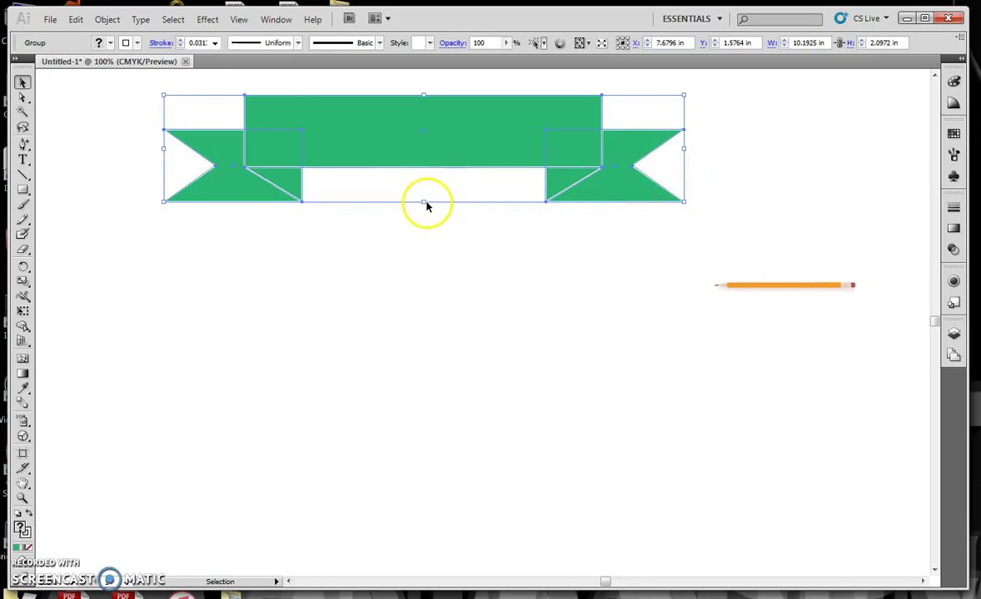
{"action": "left_click_drag", "start_coordinate": [422, 203], "coordinate": [423, 245]}
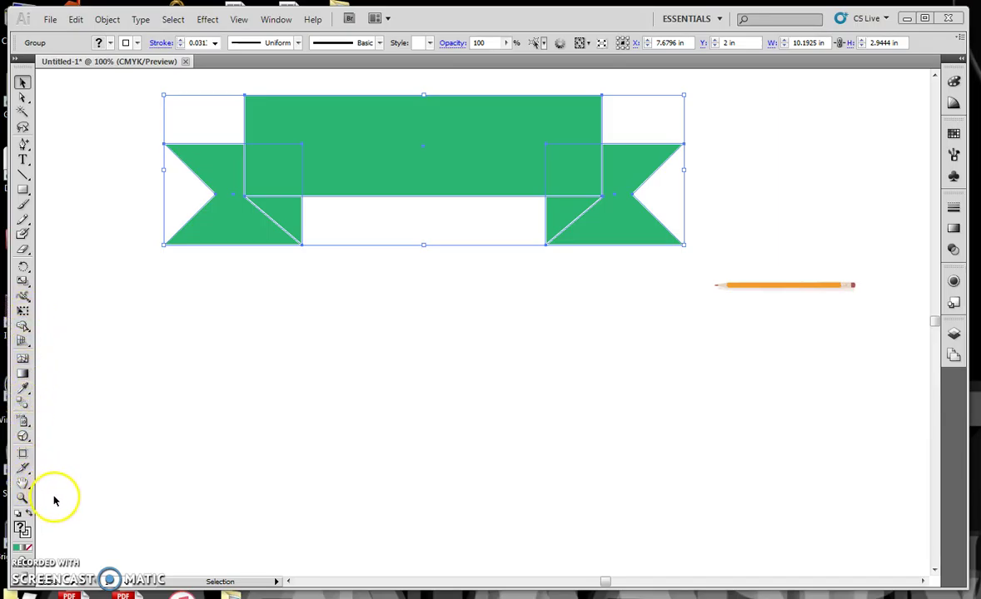
{"action": "left_click", "coordinate": [25, 437]}
{"action": "left_click_drag", "start_coordinate": [26, 438], "coordinate": [71, 547]}
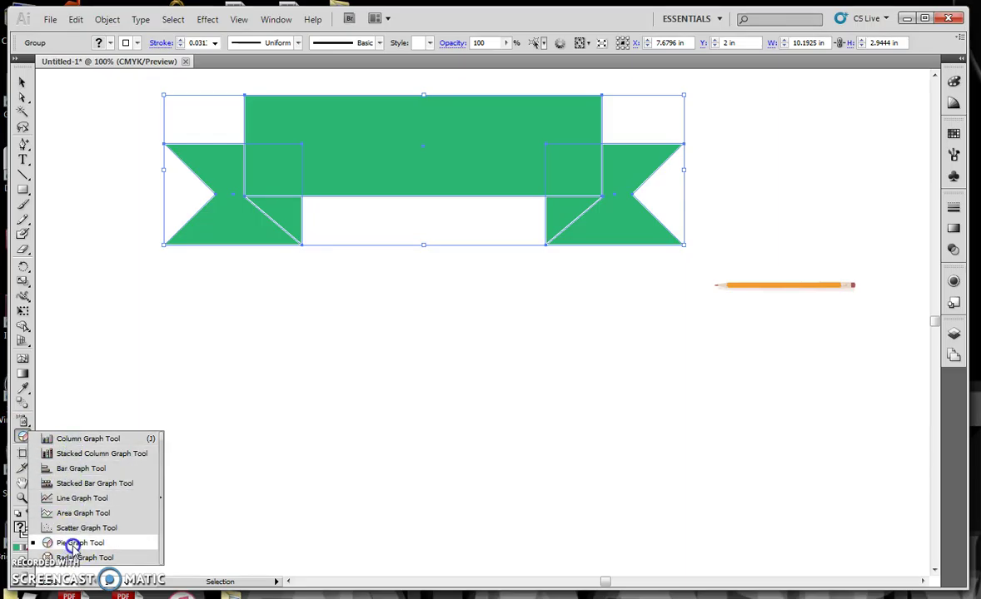
Draw a pie graph below the ribbon and import Dogs 22, Cats 5, Mice 3, Birds 8 from Data.txt
{"action": "left_click_drag", "start_coordinate": [75, 545], "coordinate": [76, 545]}
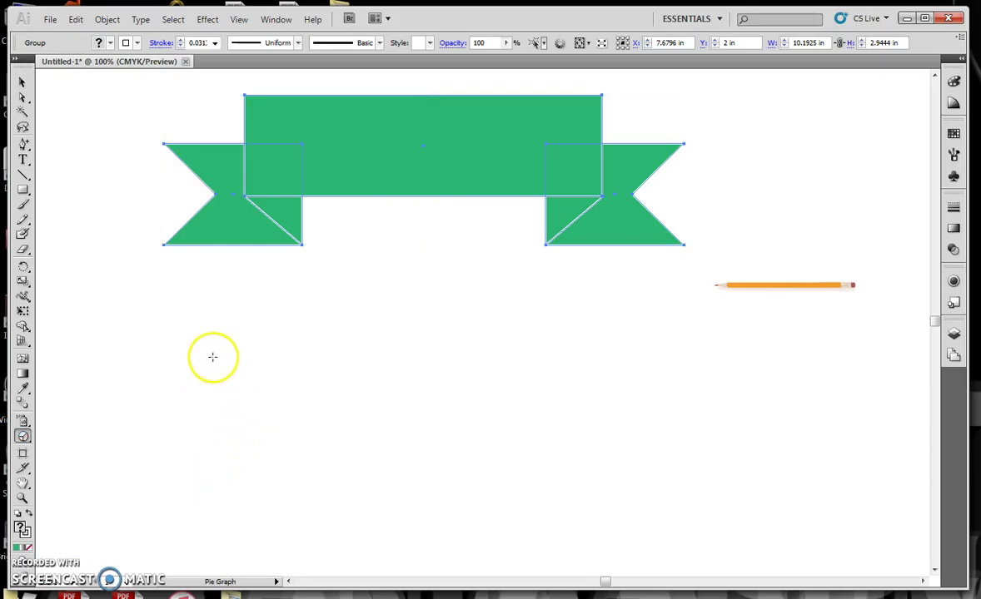
{"action": "left_click_drag", "start_coordinate": [183, 345], "coordinate": [480, 549]}
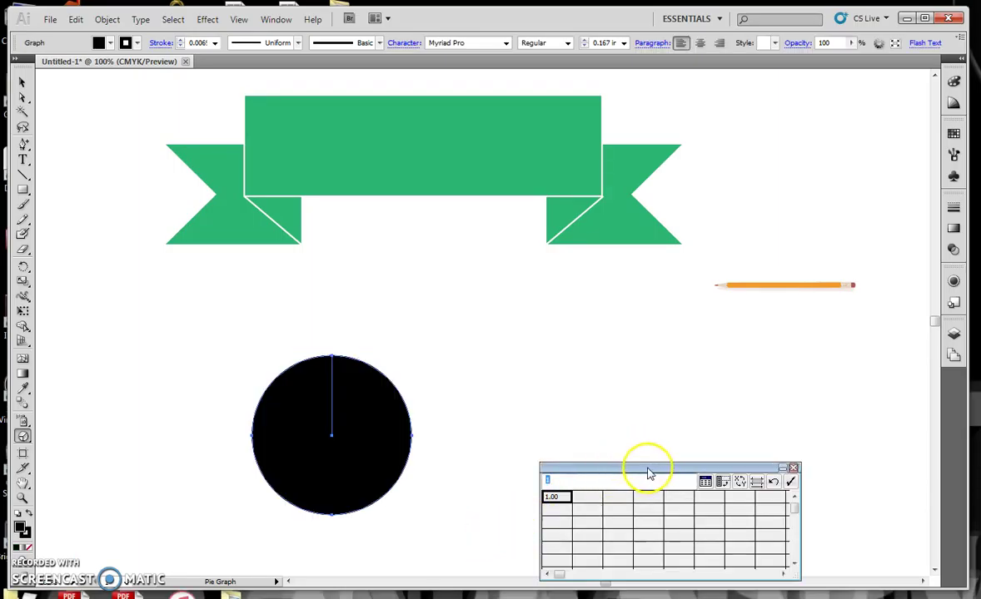
{"action": "left_click_drag", "start_coordinate": [648, 467], "coordinate": [622, 366]}
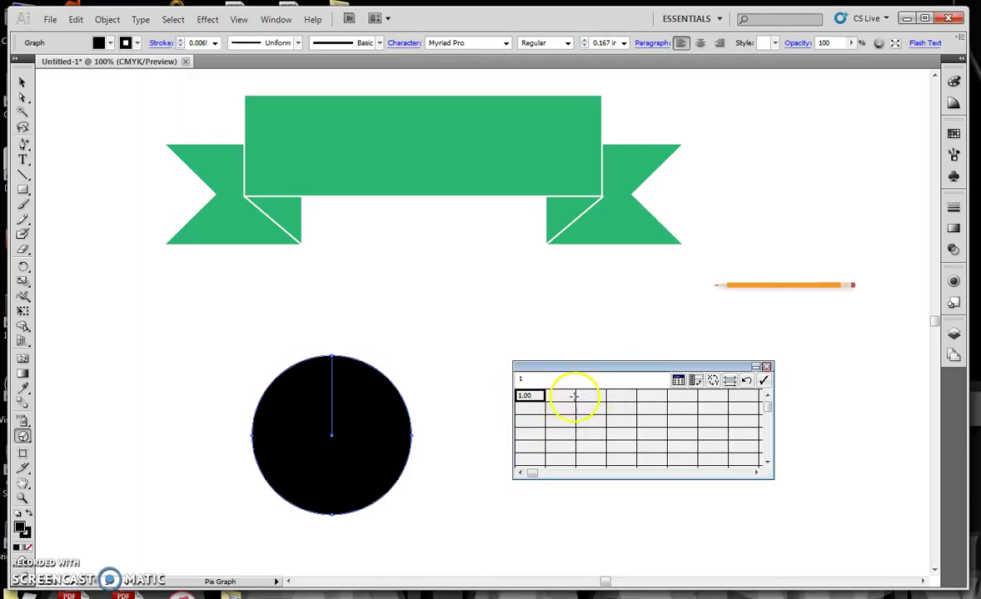
{"action": "left_click", "coordinate": [678, 380]}
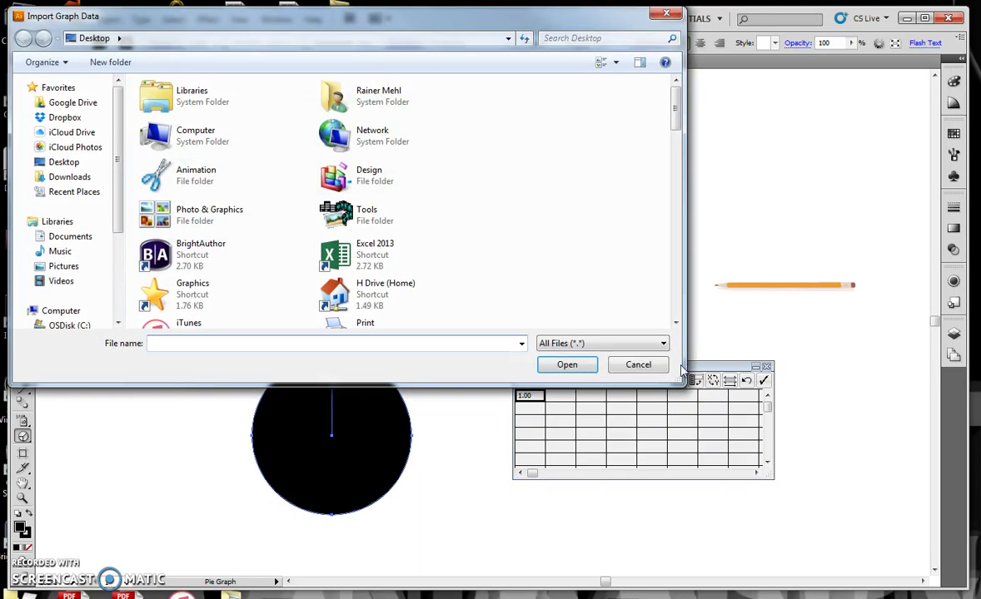
{"action": "left_click_drag", "start_coordinate": [677, 104], "coordinate": [674, 193]}
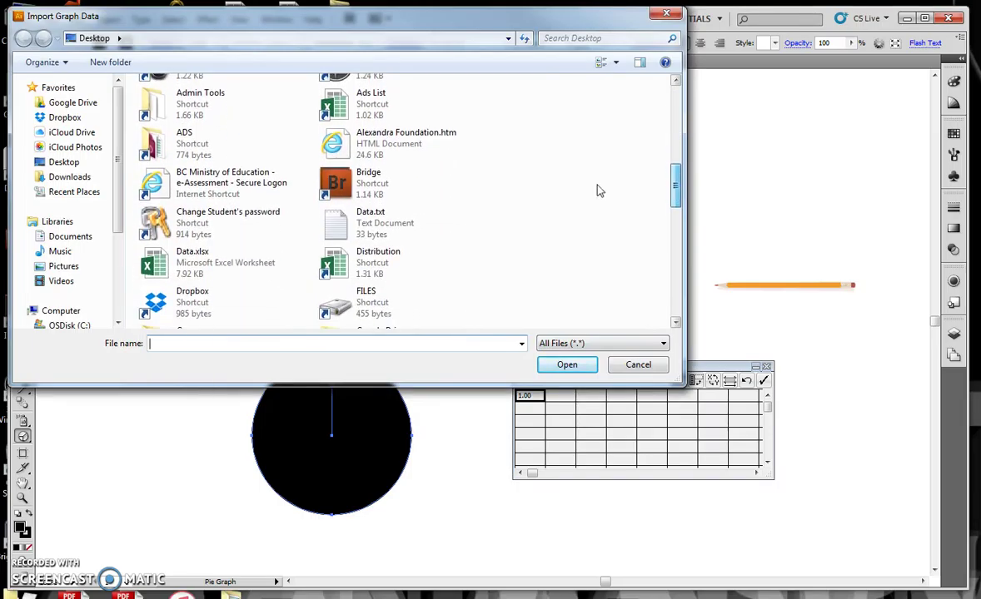
{"action": "left_click", "coordinate": [358, 223]}
{"action": "left_click", "coordinate": [566, 364]}
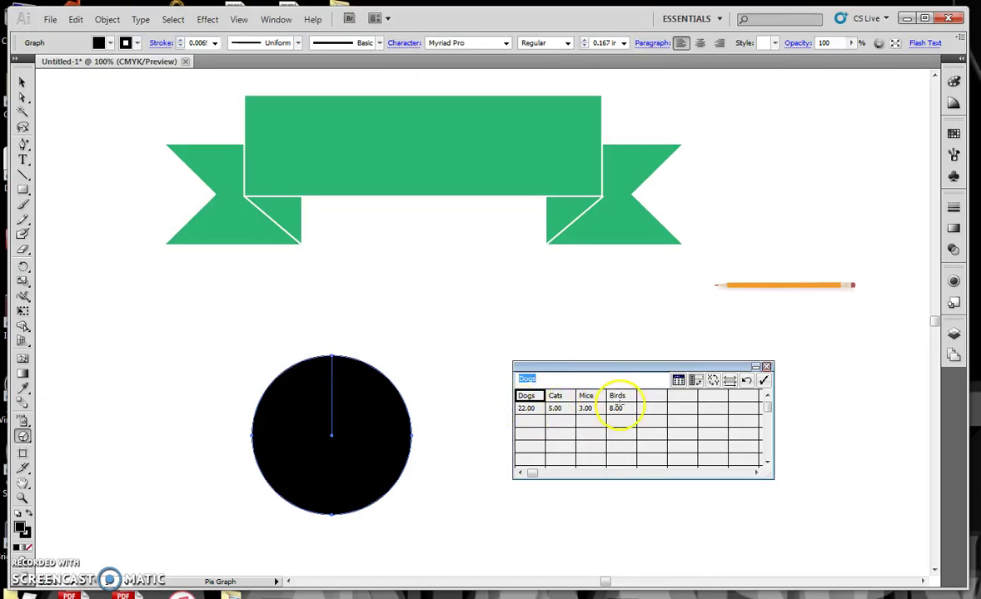
Apply the imported data to redraw the pie with its legend, then close the Graph Data window
{"action": "left_click", "coordinate": [764, 381]}
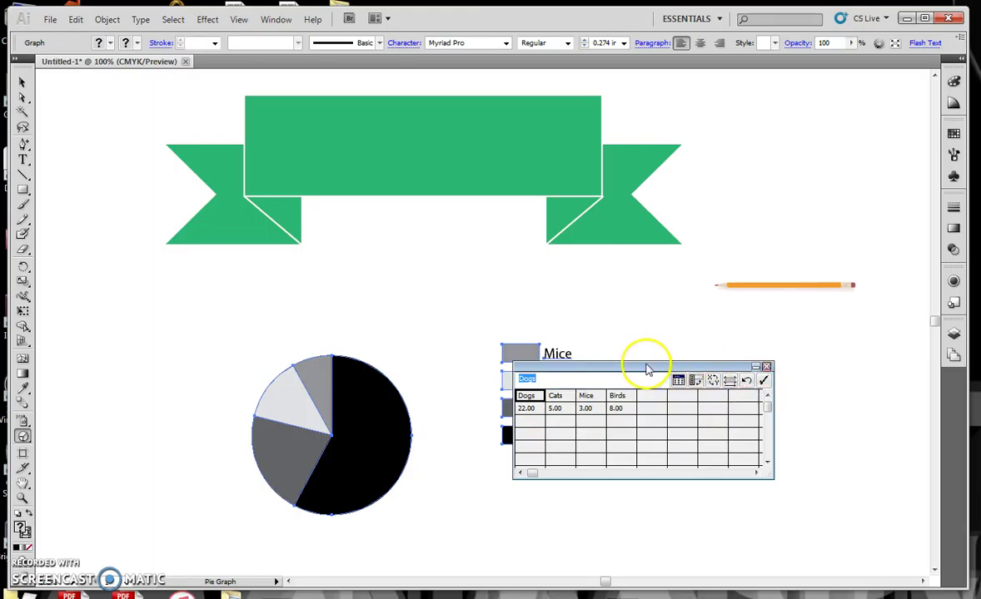
{"action": "left_click_drag", "start_coordinate": [646, 364], "coordinate": [782, 372]}
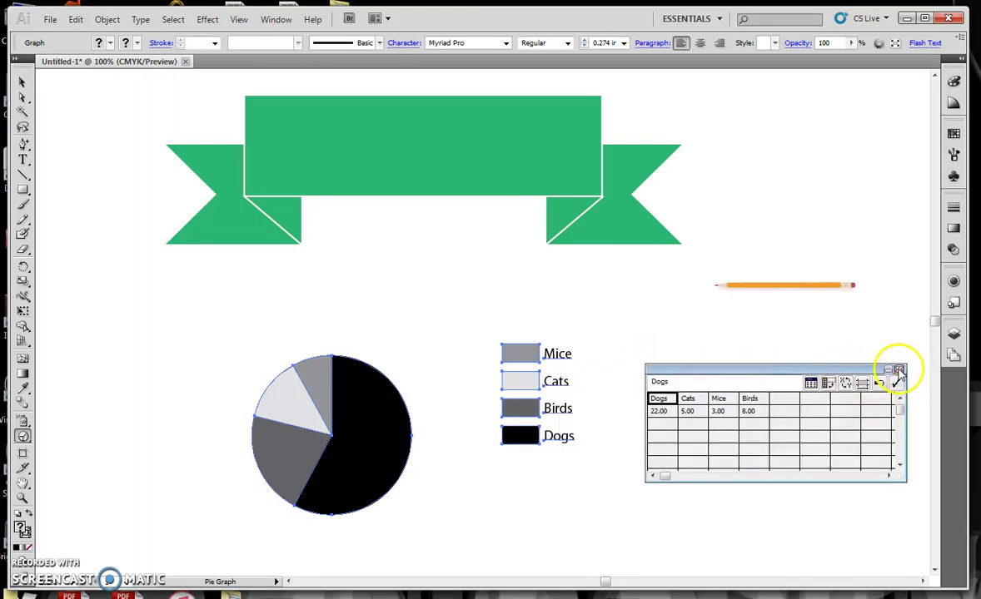
{"action": "left_click", "coordinate": [898, 369]}
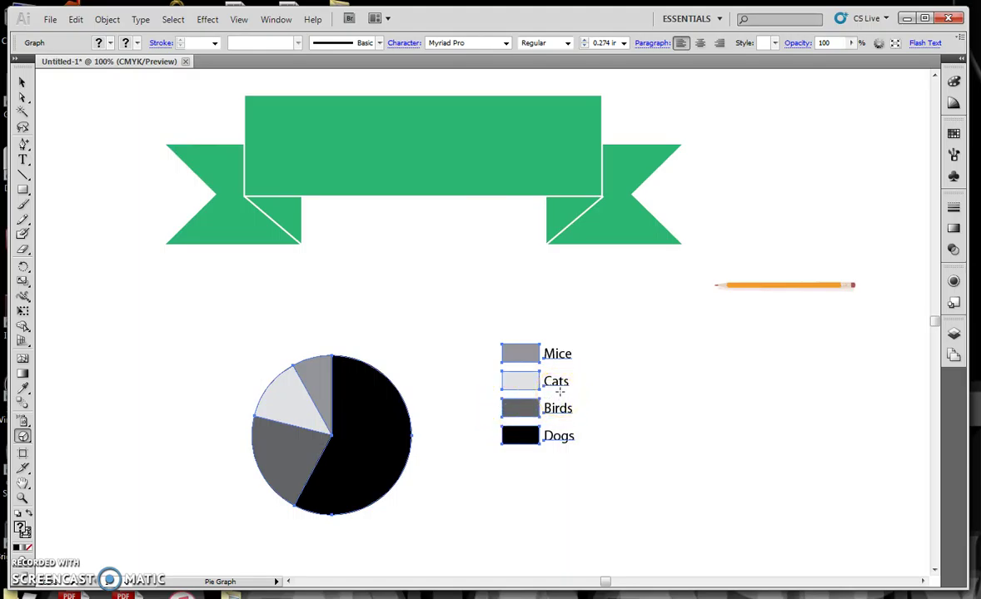
{"action": "left_click", "coordinate": [23, 83]}
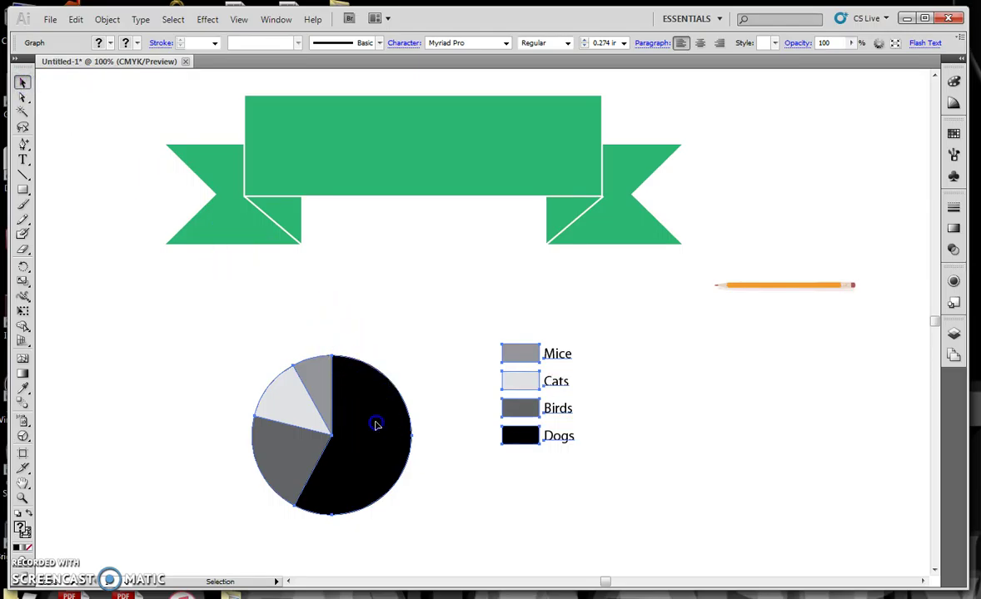
Ungroup the pie graph with Object > Ungroup, accepting the loss of graph editing
{"action": "right_click", "coordinate": [376, 433]}
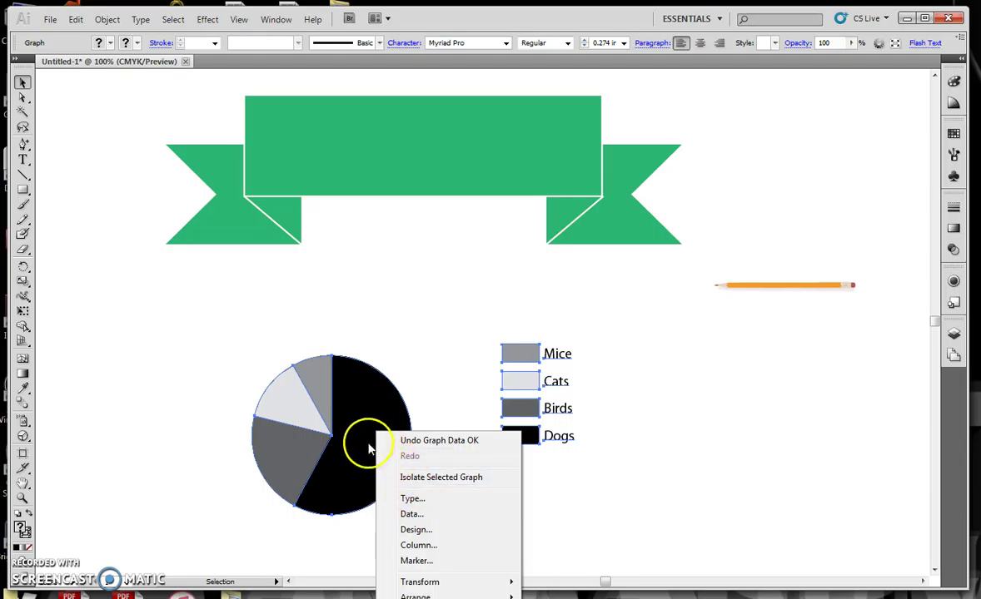
{"action": "left_click", "coordinate": [438, 376]}
{"action": "left_click", "coordinate": [394, 431]}
{"action": "left_click", "coordinate": [107, 18]}
{"action": "left_click", "coordinate": [146, 92]}
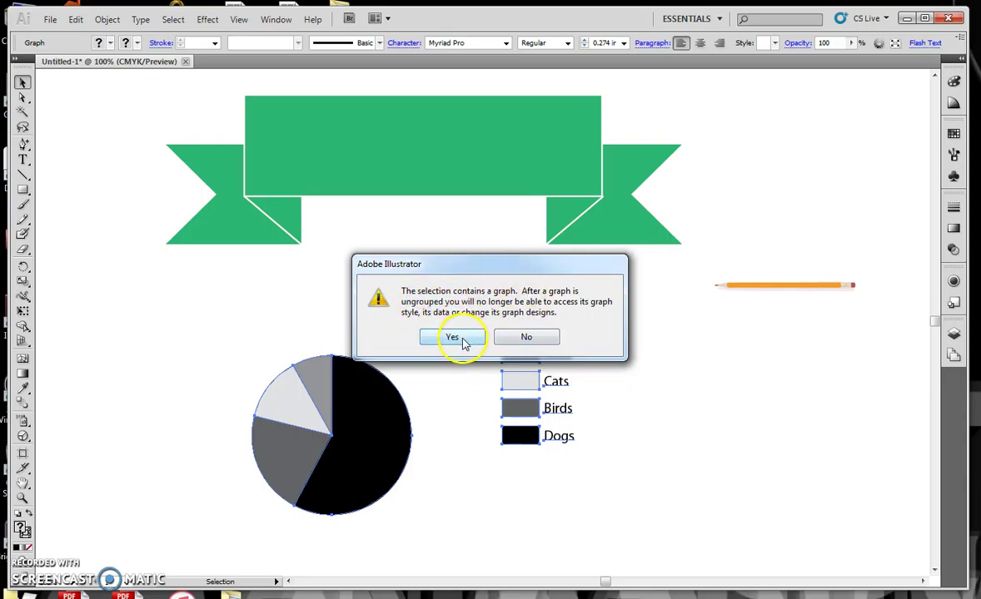
{"action": "left_click", "coordinate": [454, 337]}
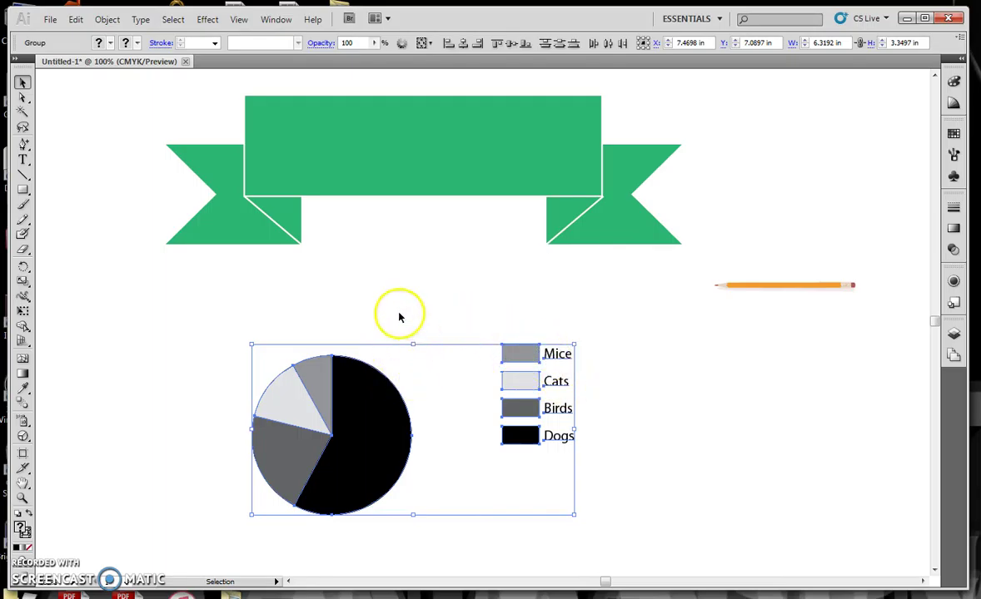
{"action": "left_click", "coordinate": [399, 318]}
{"action": "left_click_drag", "start_coordinate": [397, 415], "coordinate": [360, 447]}
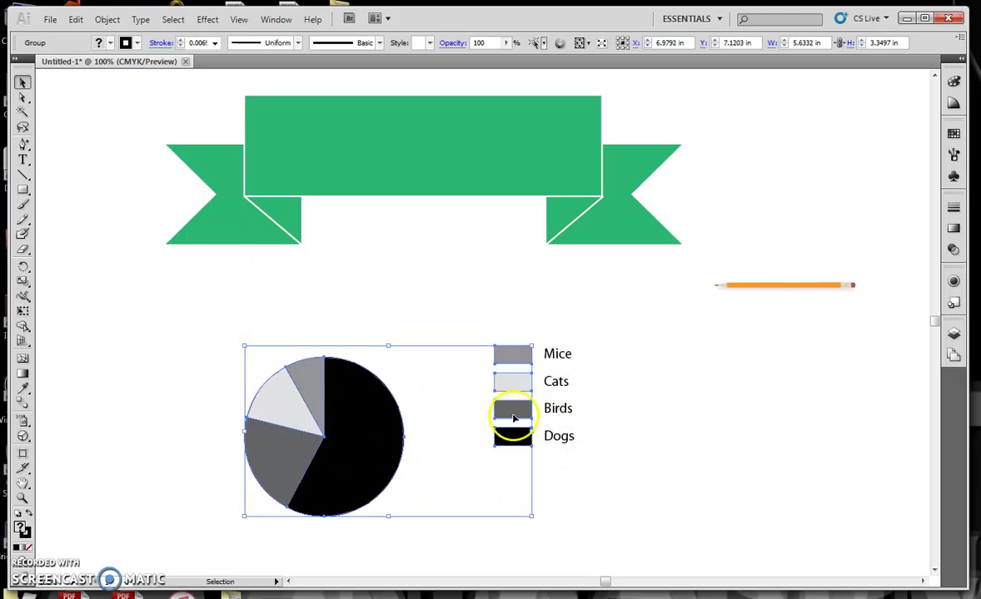
Ungroup the pie shapes again and select the Dogs wedge and swatch, undoing an accidental move
{"action": "right_click", "coordinate": [364, 432]}
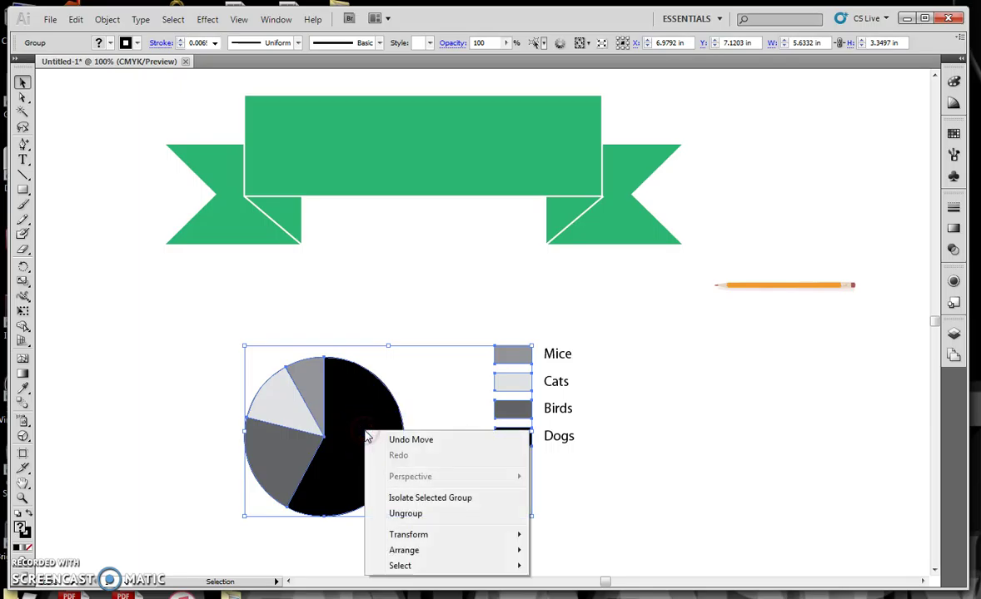
{"action": "left_click", "coordinate": [404, 513]}
{"action": "left_click", "coordinate": [405, 313]}
{"action": "left_click", "coordinate": [374, 419]}
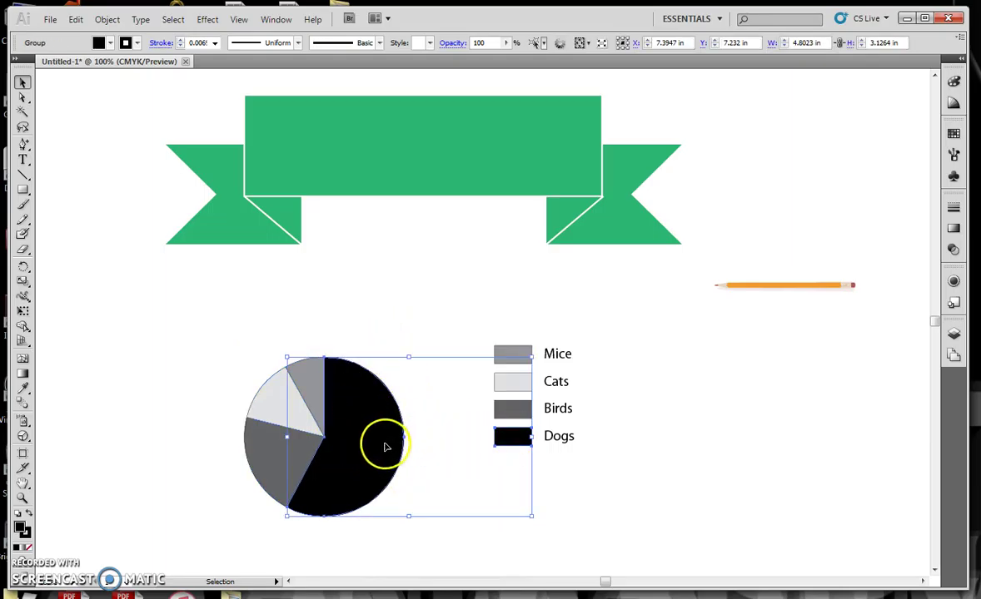
{"action": "left_click_drag", "start_coordinate": [381, 449], "coordinate": [406, 361]}
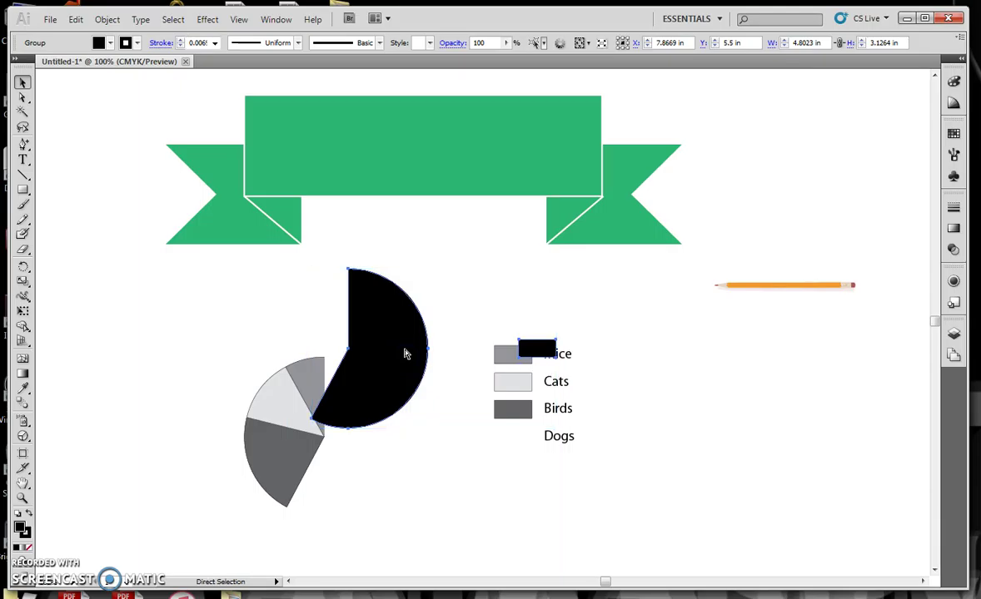
{"action": "key", "text": "ctrl+z"}
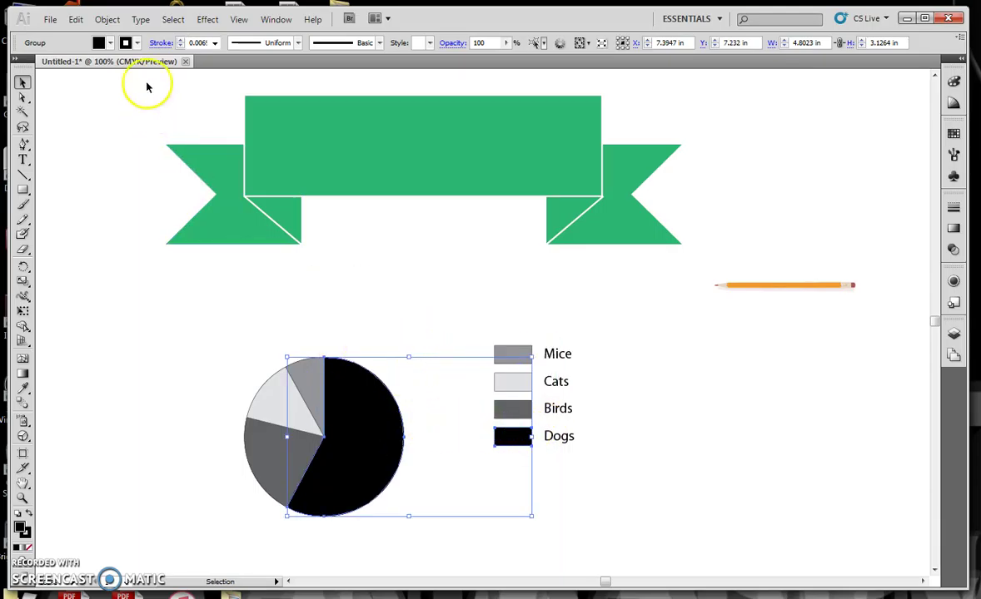
Fill the Dogs wedge magenta, Birds yellow and Cats green, legend swatches included
{"action": "left_click", "coordinate": [111, 43]}
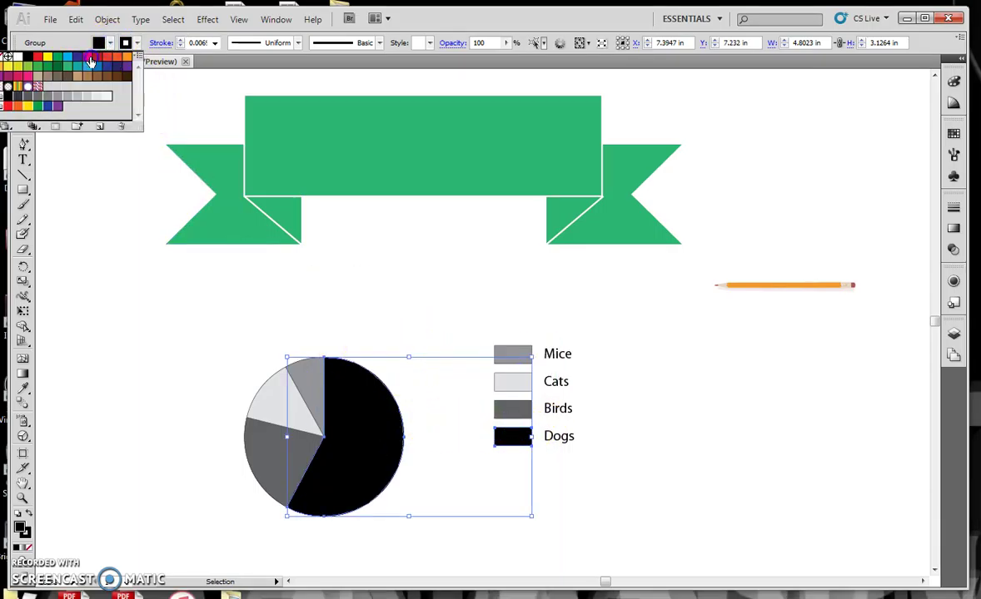
{"action": "left_click", "coordinate": [89, 65]}
{"action": "left_click", "coordinate": [269, 472]}
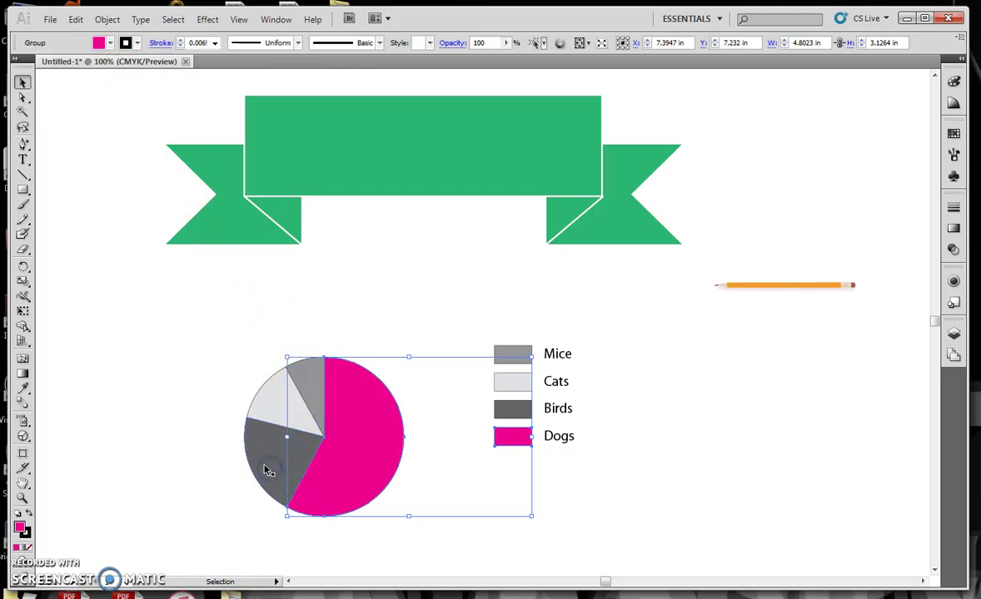
{"action": "double_click", "coordinate": [266, 469]}
{"action": "left_click", "coordinate": [112, 43]}
{"action": "left_click", "coordinate": [48, 58]}
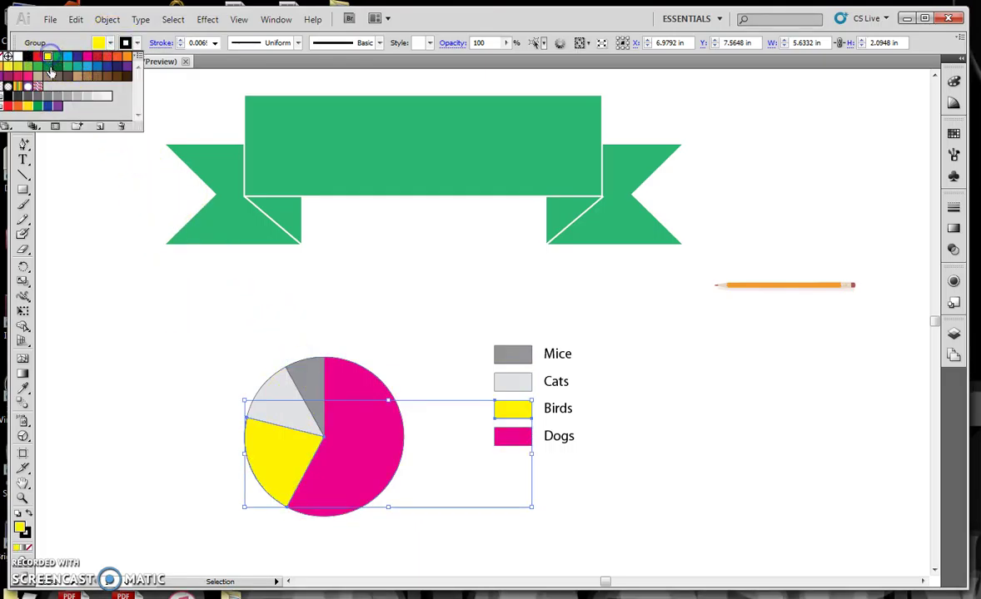
{"action": "left_click", "coordinate": [283, 389]}
{"action": "double_click", "coordinate": [285, 394]}
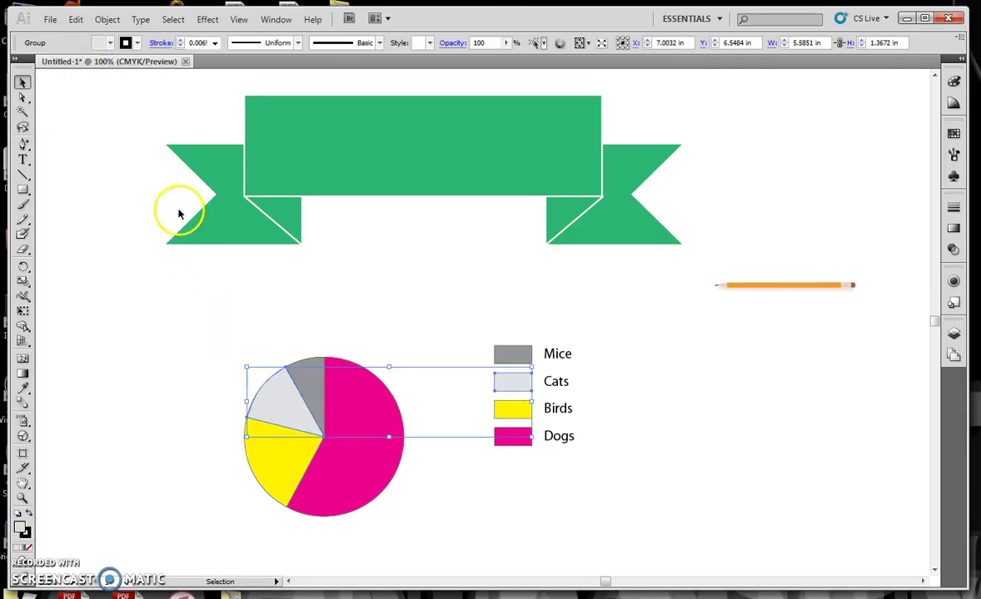
{"action": "left_click", "coordinate": [112, 43]}
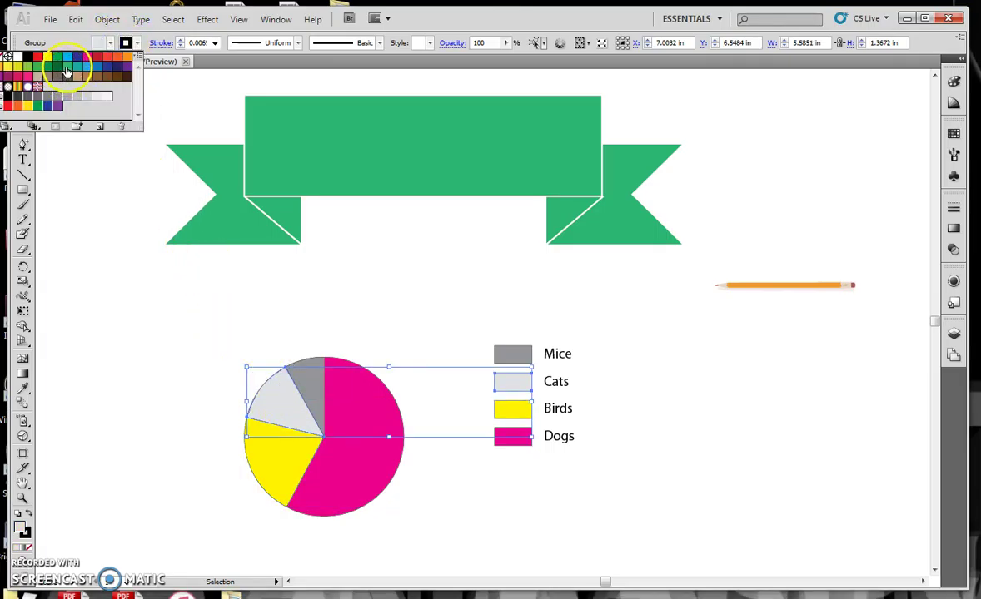
{"action": "left_click", "coordinate": [66, 67]}
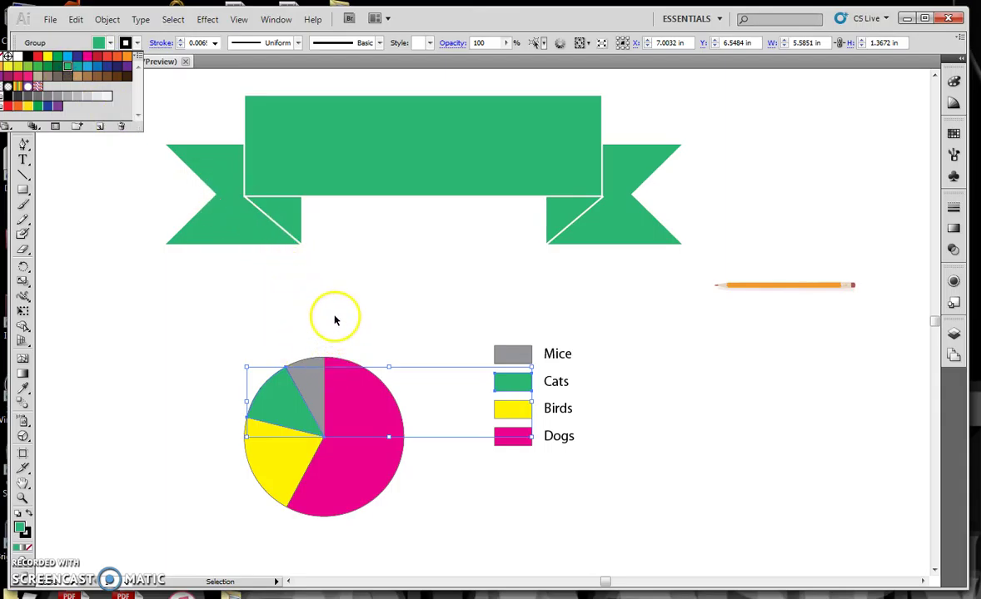
{"action": "left_click", "coordinate": [108, 250]}
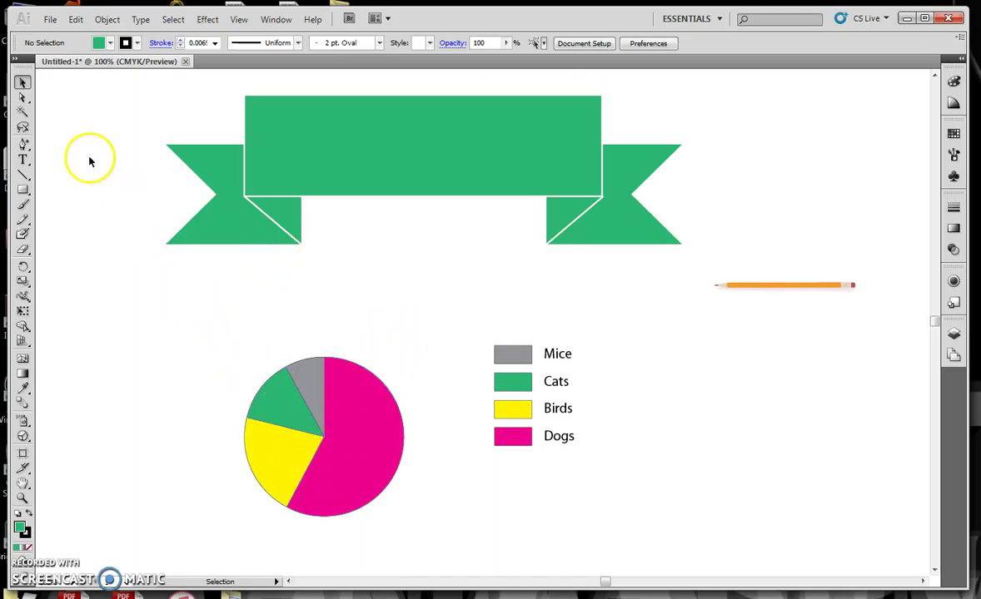
Draw a green circle and centre it on the pie
{"action": "left_click_drag", "start_coordinate": [23, 189], "coordinate": [66, 225]}
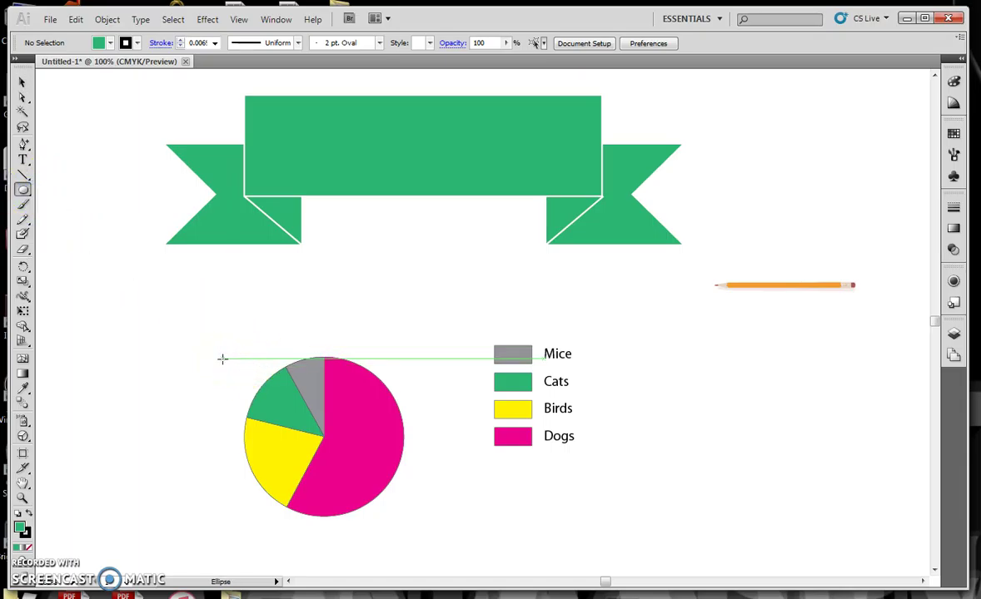
{"action": "left_click_drag", "start_coordinate": [196, 348], "coordinate": [304, 448]}
{"action": "left_click", "coordinate": [20, 85]}
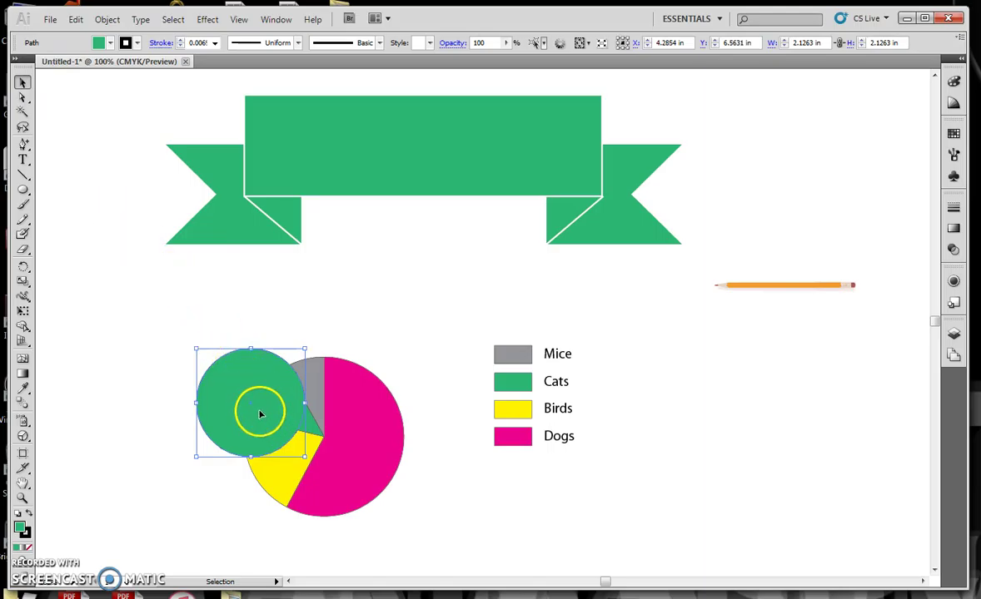
{"action": "left_click_drag", "start_coordinate": [255, 408], "coordinate": [323, 437]}
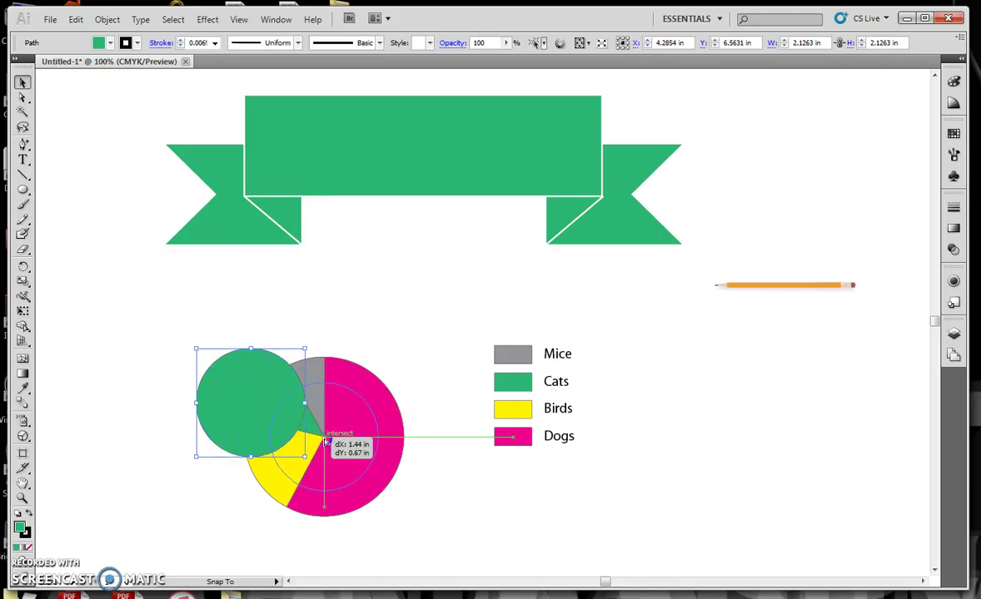
{"action": "left_click_drag", "start_coordinate": [326, 442], "coordinate": [325, 441]}
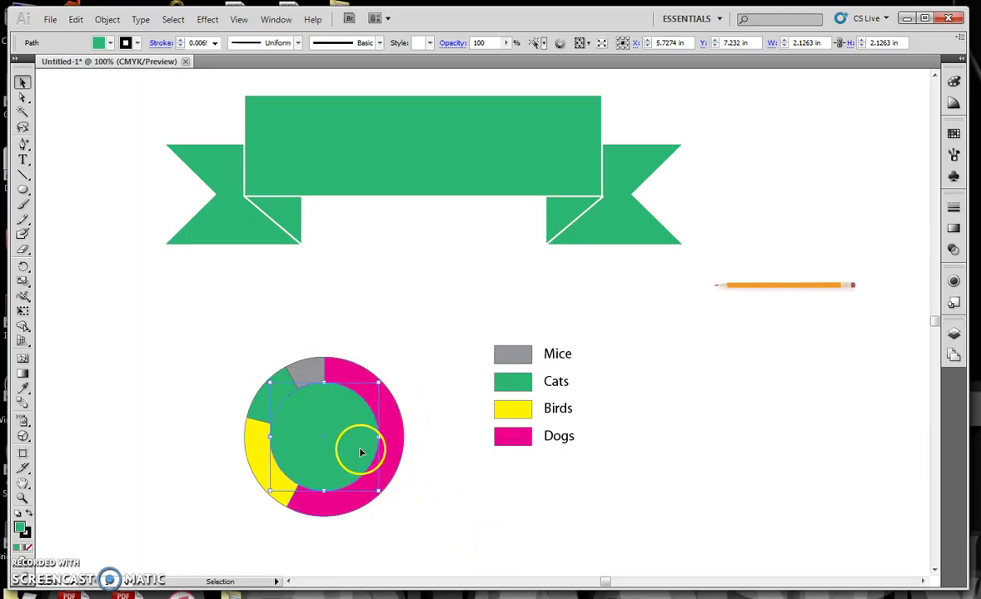
Split the wedges along the circle with Object > Path > Divide Objects Below
{"action": "left_click", "coordinate": [110, 19]}
{"action": "mouse_move", "coordinate": [150, 308]}
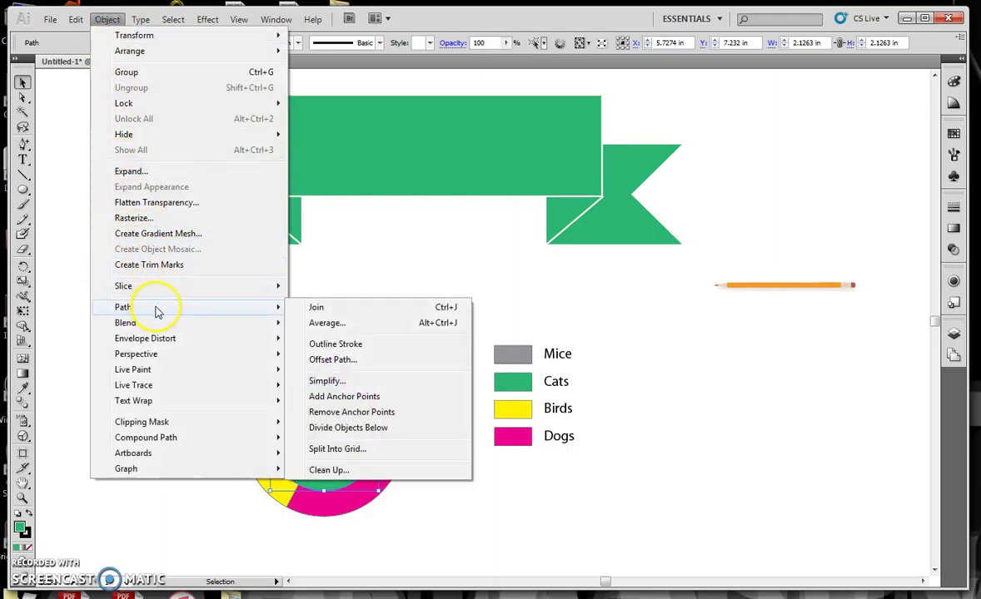
{"action": "left_click", "coordinate": [347, 430]}
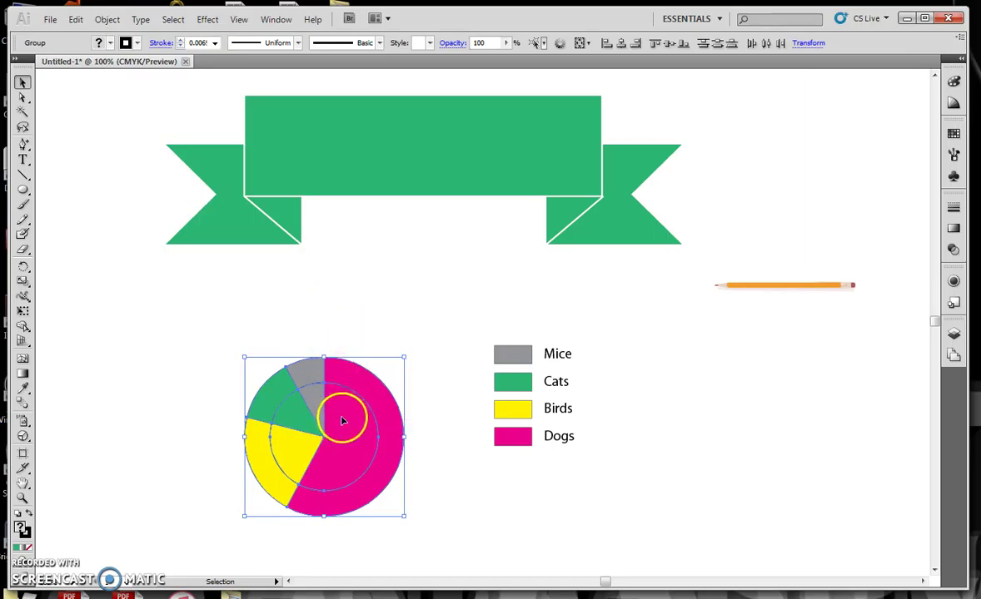
{"action": "left_click", "coordinate": [298, 282]}
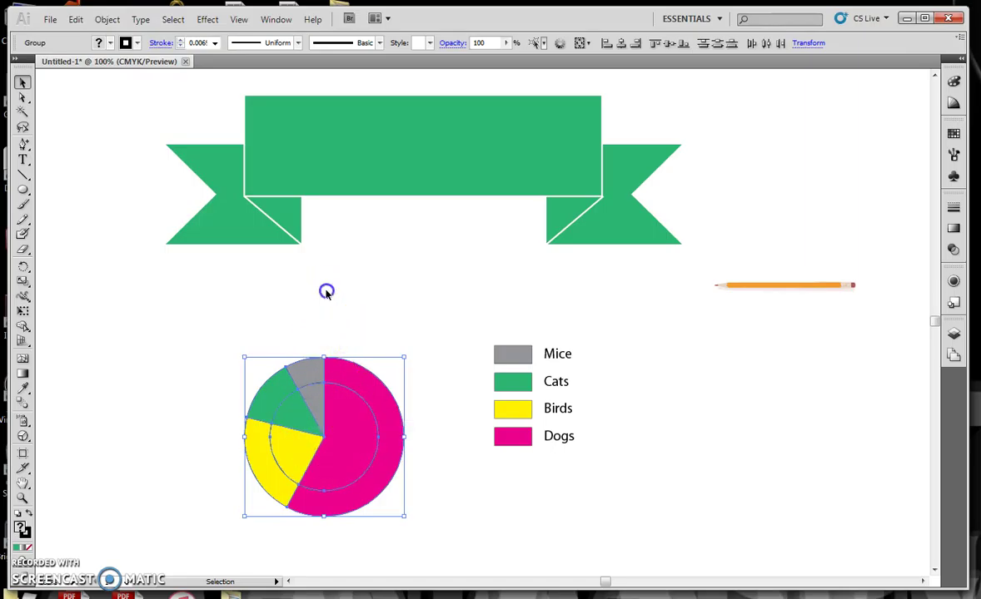
Ungroup the pie chart from its legend
{"action": "left_click", "coordinate": [348, 428]}
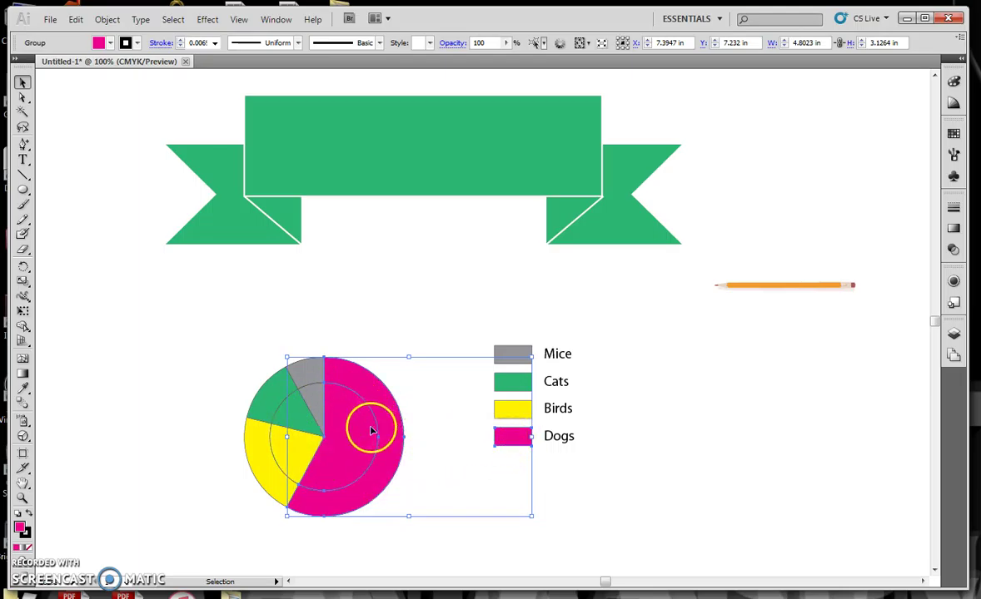
{"action": "right_click", "coordinate": [347, 441]}
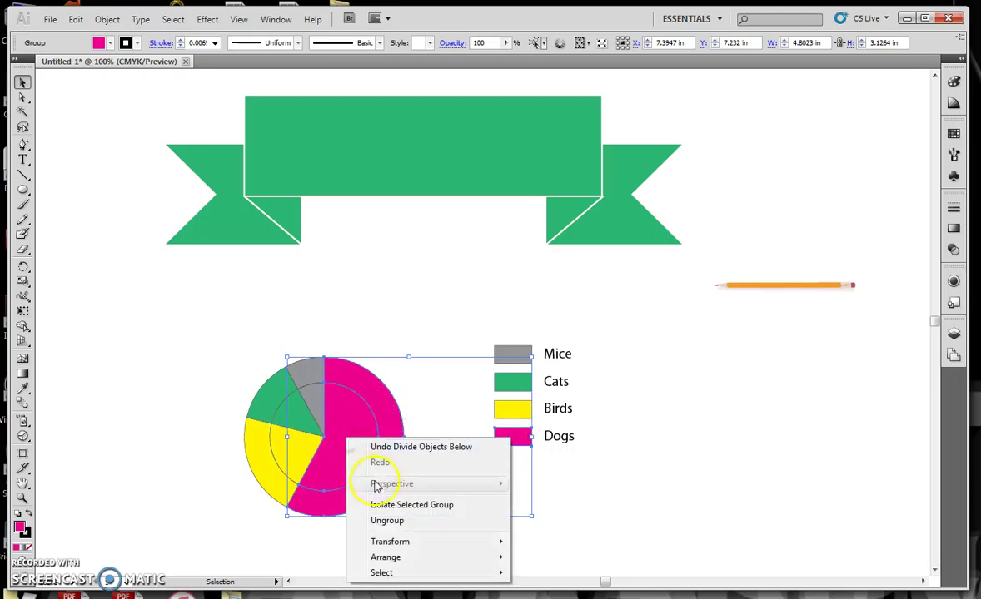
{"action": "left_click", "coordinate": [382, 521]}
{"action": "left_click", "coordinate": [383, 333]}
{"action": "left_click", "coordinate": [360, 433]}
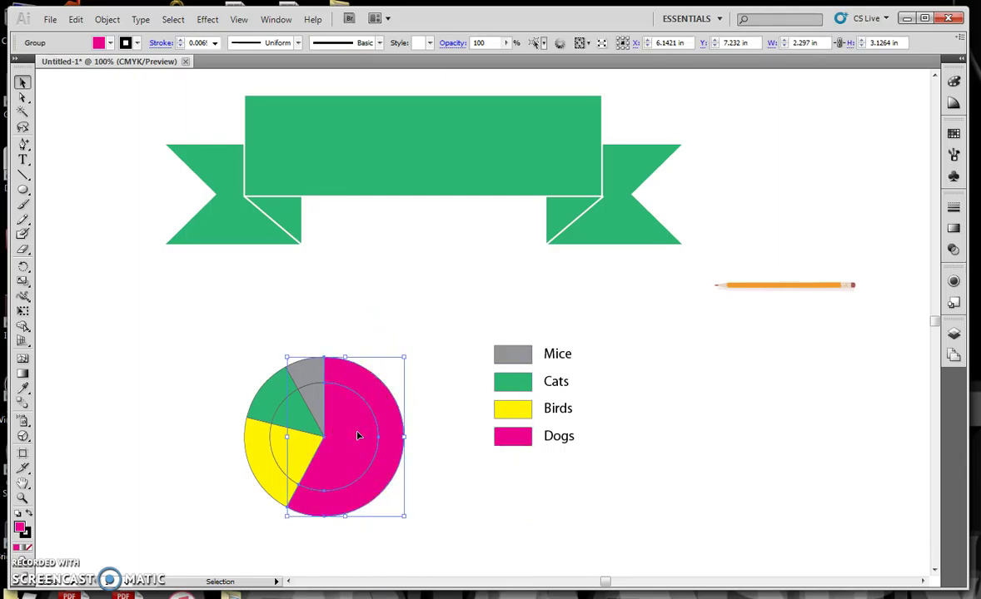
Separate the grey Mice, green Cats and yellow Birds slices from their legend swatches
{"action": "left_click", "coordinate": [316, 406]}
{"action": "right_click", "coordinate": [316, 405]}
{"action": "left_click", "coordinate": [341, 485]}
{"action": "left_click", "coordinate": [280, 419]}
{"action": "right_click", "coordinate": [280, 418]}
{"action": "left_click", "coordinate": [310, 501]}
{"action": "left_click", "coordinate": [298, 473]}
{"action": "right_click", "coordinate": [296, 469]}
{"action": "left_click", "coordinate": [337, 549]}
{"action": "left_click", "coordinate": [197, 434]}
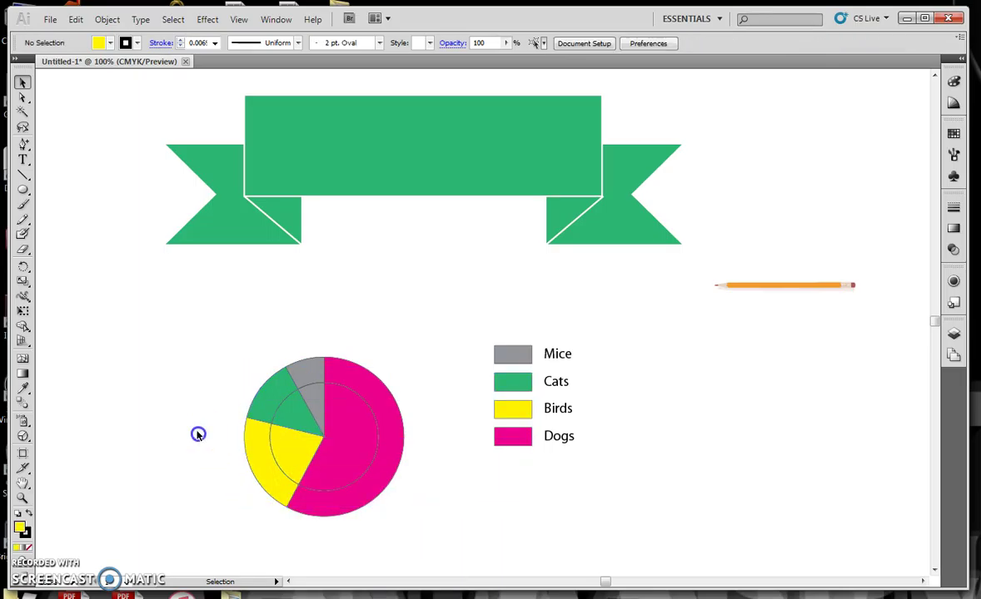
Split the yellow and green slices into pieces and delete their inner parts
{"action": "left_click", "coordinate": [288, 452]}
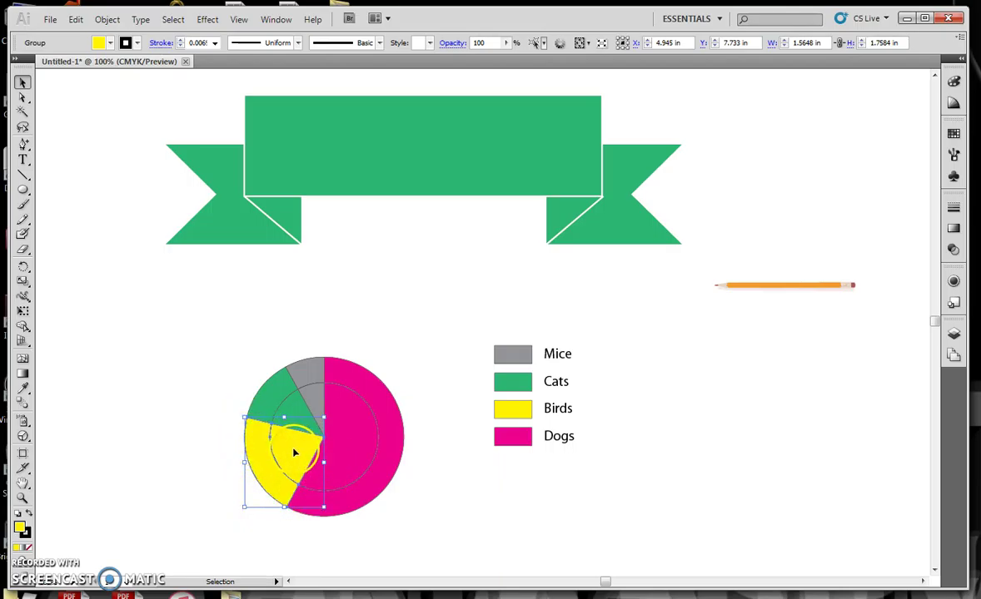
{"action": "right_click", "coordinate": [293, 456]}
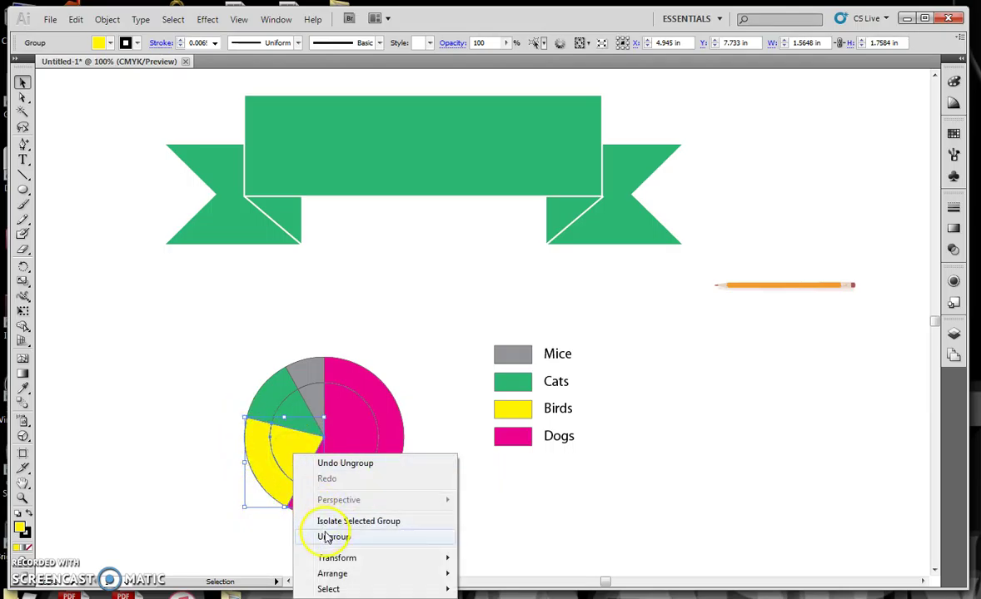
{"action": "left_click", "coordinate": [309, 507]}
{"action": "left_click", "coordinate": [198, 442]}
{"action": "left_click", "coordinate": [281, 447]}
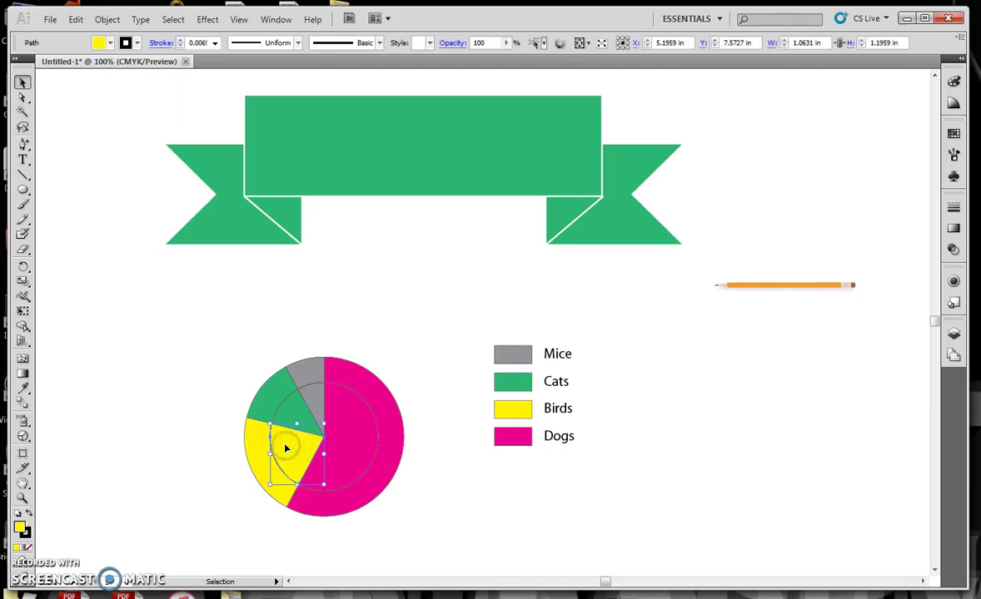
{"action": "key", "text": "Delete"}
{"action": "left_click", "coordinate": [306, 419]}
{"action": "right_click", "coordinate": [307, 421]}
{"action": "left_click", "coordinate": [348, 504]}
{"action": "left_click", "coordinate": [210, 377]}
{"action": "left_click", "coordinate": [286, 416]}
{"action": "key", "text": "Delete"}
Split the grey and pink slices into pieces and delete their inner wedges
{"action": "left_click", "coordinate": [323, 411]}
{"action": "right_click", "coordinate": [324, 408]}
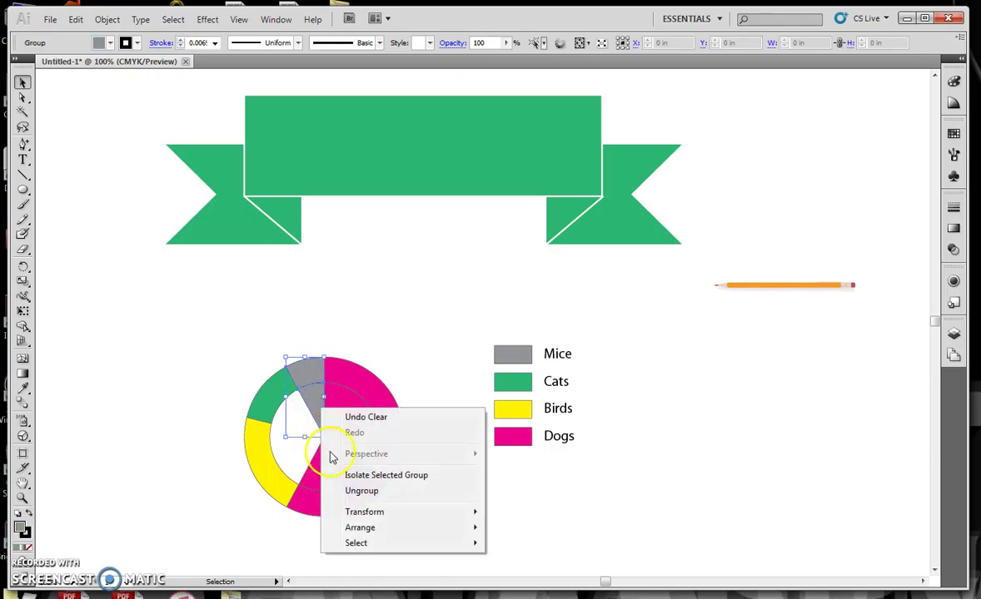
{"action": "left_click", "coordinate": [356, 490]}
{"action": "key", "text": "Delete"}
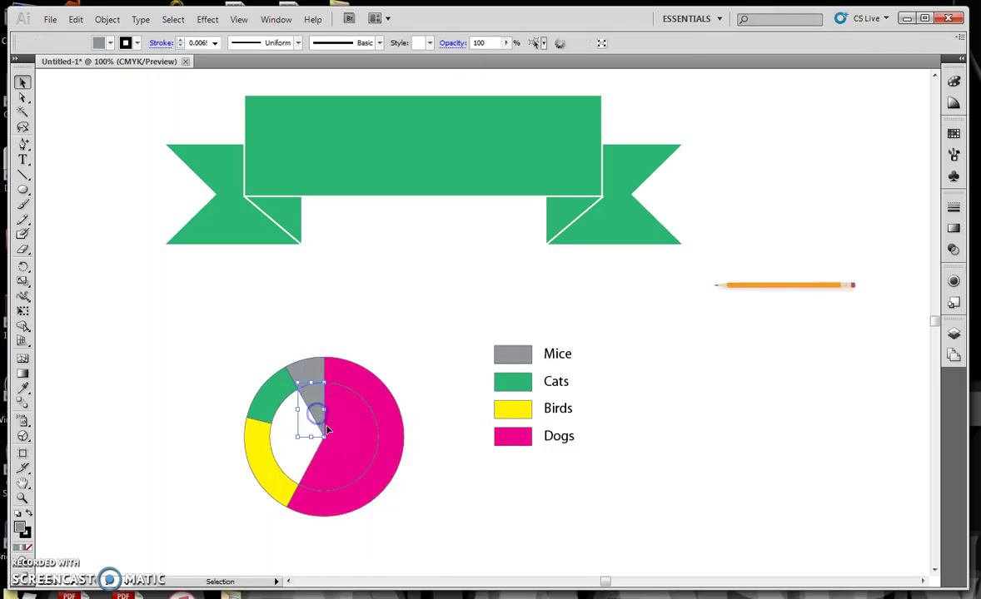
{"action": "left_click", "coordinate": [346, 437]}
{"action": "right_click", "coordinate": [348, 436]}
{"action": "left_click", "coordinate": [371, 517]}
{"action": "left_click", "coordinate": [299, 449]}
{"action": "left_click", "coordinate": [356, 453]}
{"action": "key", "text": "Delete"}
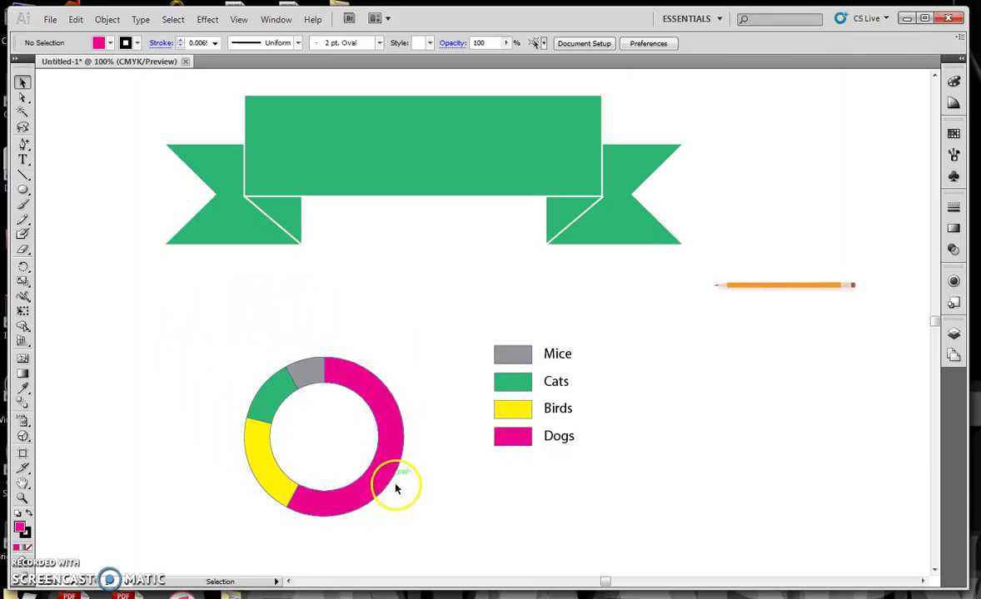
Move the donut chart and legend left below the banner and scale them down proportionally
{"action": "left_click_drag", "start_coordinate": [217, 328], "coordinate": [424, 541]}
{"action": "left_click_drag", "start_coordinate": [390, 454], "coordinate": [457, 431]}
{"action": "left_click", "coordinate": [518, 489]}
{"action": "left_click", "coordinate": [511, 437]}
{"action": "left_click", "coordinate": [456, 429]}
{"action": "left_click_drag", "start_coordinate": [277, 301], "coordinate": [601, 509]}
{"action": "left_click_drag", "start_coordinate": [573, 332], "coordinate": [180, 305]}
{"action": "left_click", "coordinate": [432, 370]}
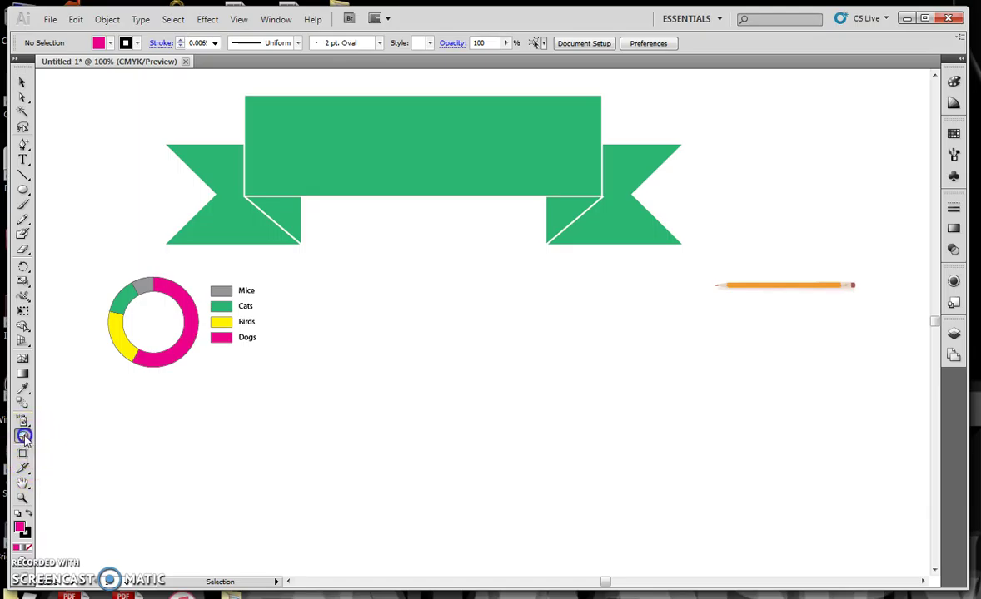
Draw a column graph from Data.txt showing Dogs 22, Cats 5, Mice 3, Birds 8, then select the pencil
{"action": "left_click_drag", "start_coordinate": [23, 437], "coordinate": [73, 439]}
{"action": "left_click_drag", "start_coordinate": [378, 361], "coordinate": [735, 548]}
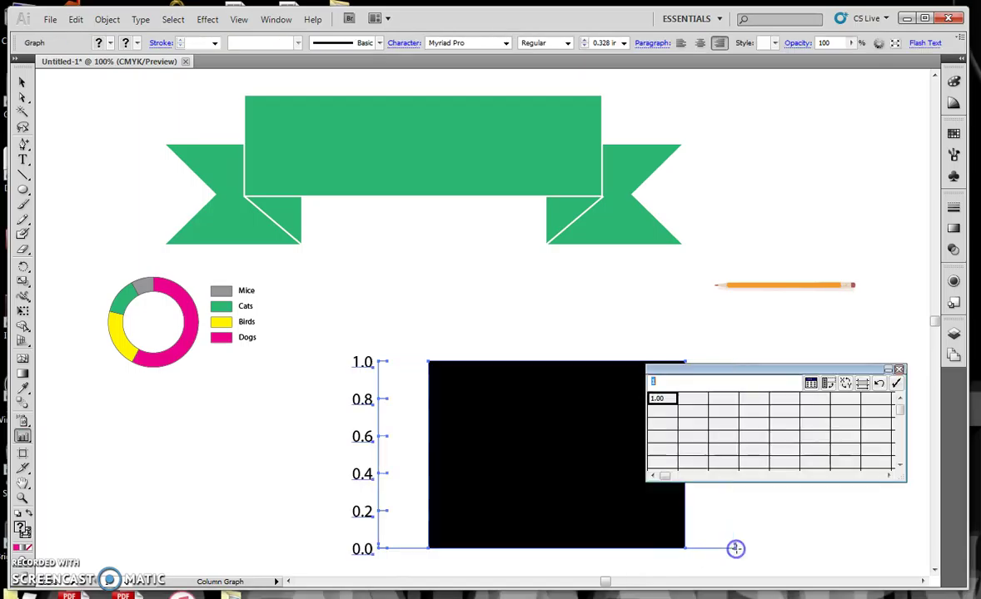
{"action": "left_click", "coordinate": [813, 384]}
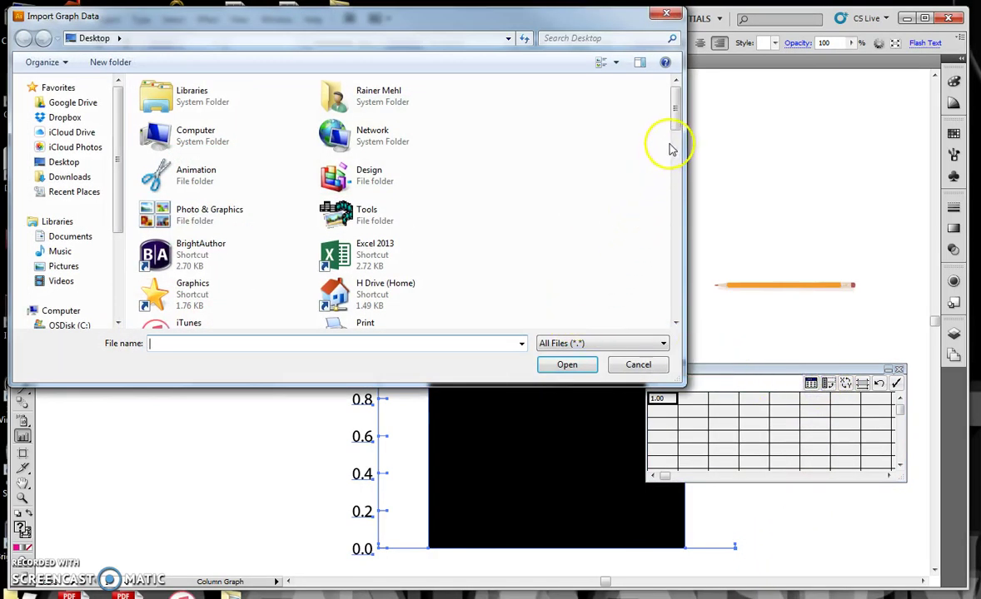
{"action": "left_click_drag", "start_coordinate": [675, 117], "coordinate": [675, 187]}
{"action": "left_click", "coordinate": [404, 287]}
{"action": "left_click", "coordinate": [569, 366]}
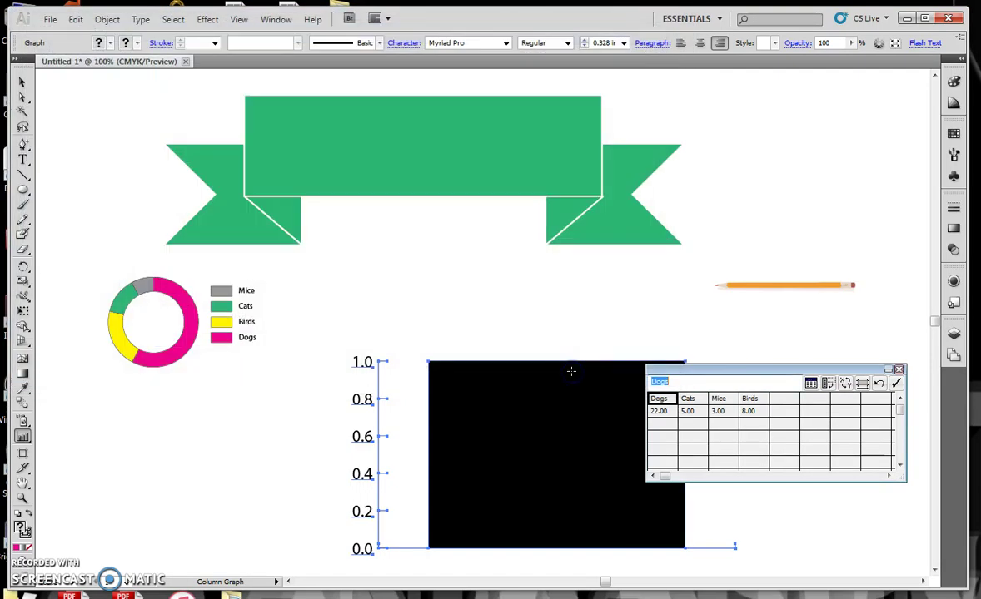
{"action": "left_click", "coordinate": [897, 385]}
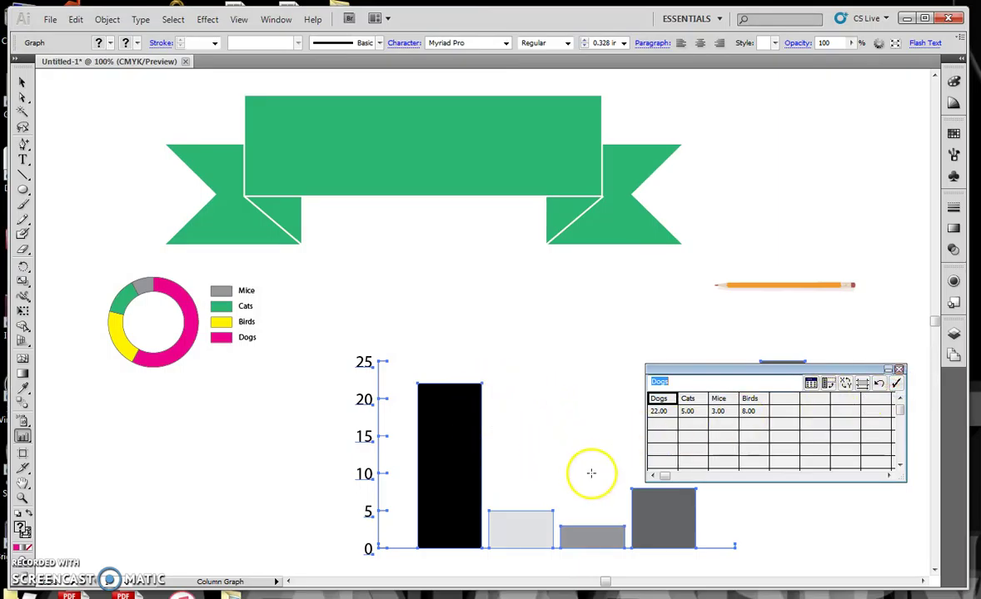
{"action": "left_click", "coordinate": [899, 369]}
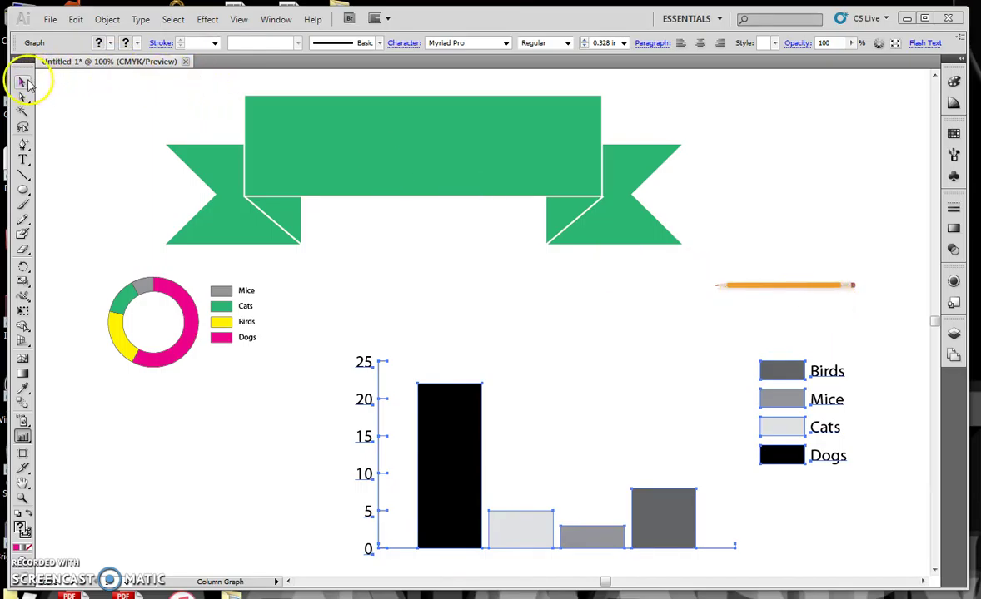
{"action": "left_click", "coordinate": [23, 82]}
{"action": "left_click", "coordinate": [771, 286]}
Save the whole pencil artwork through Object > Graph > Design as a new design named Pencil
{"action": "left_click", "coordinate": [849, 329]}
{"action": "mouse_move", "coordinate": [900, 261]}
{"action": "left_mouse_down"}
{"action": "mouse_move", "coordinate": [869, 292]}
{"action": "mouse_move", "coordinate": [710, 322]}
{"action": "left_mouse_up"}
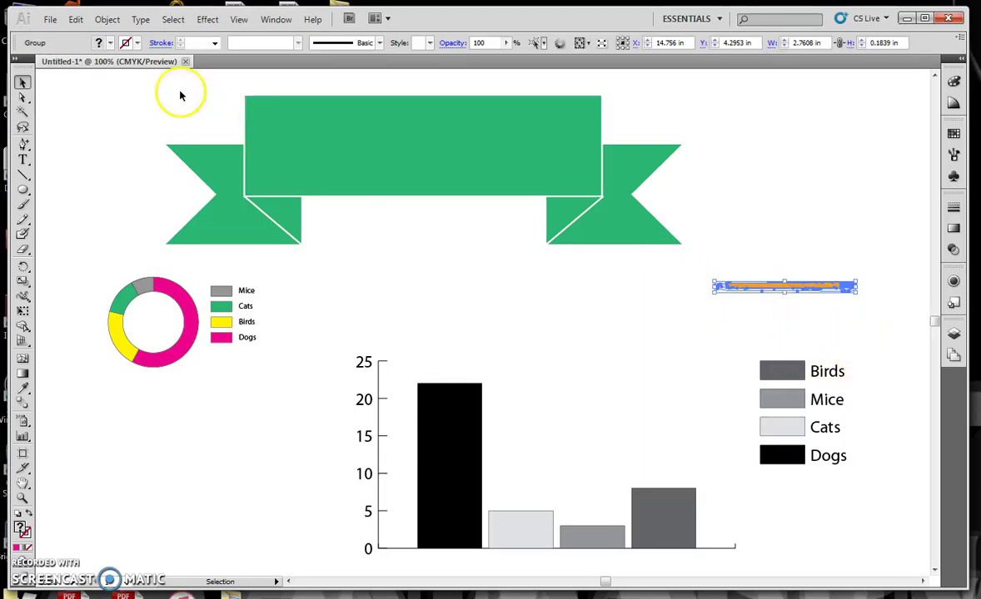
{"action": "left_click", "coordinate": [112, 21]}
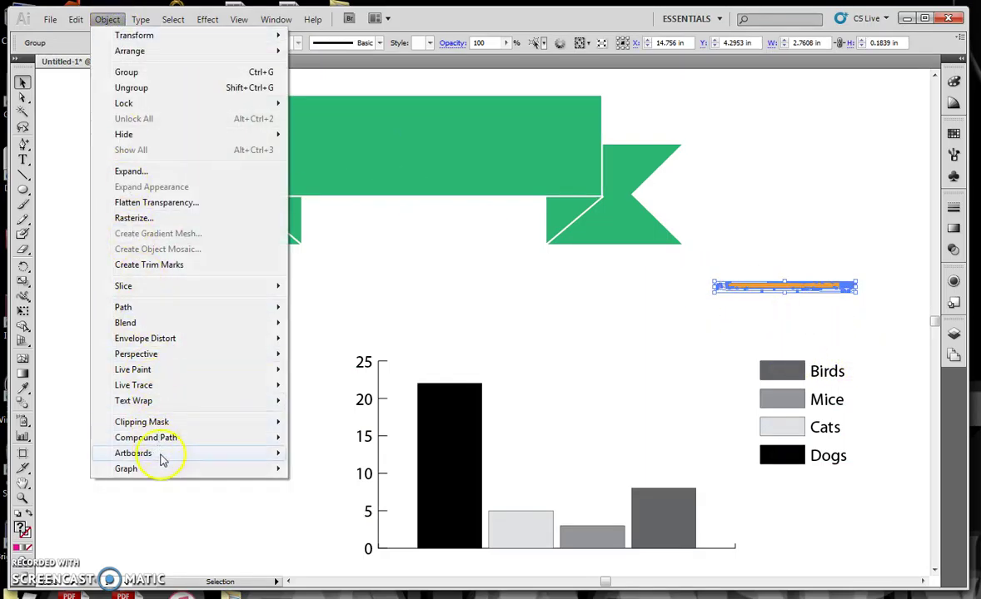
{"action": "mouse_move", "coordinate": [168, 471]}
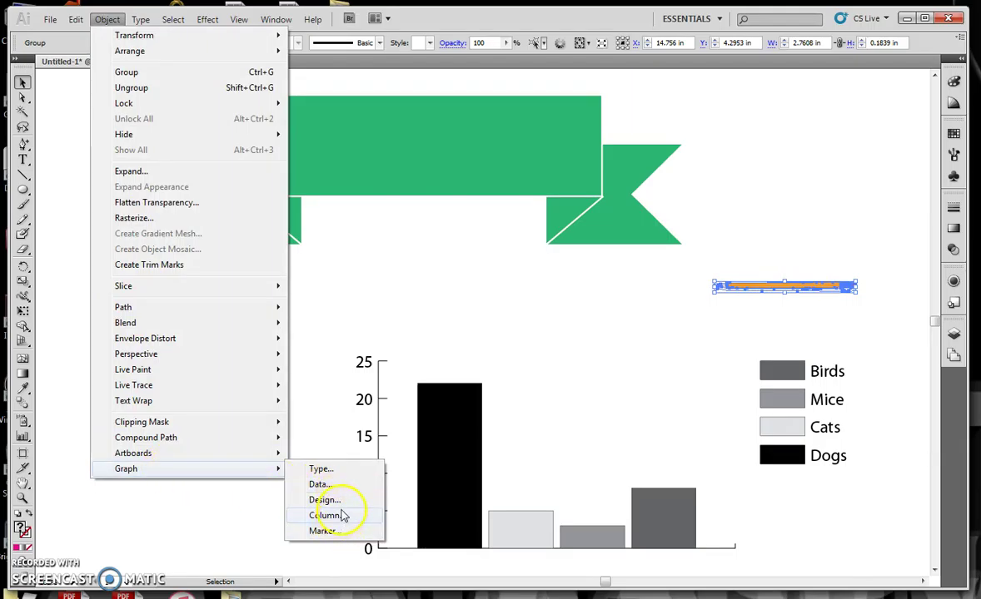
{"action": "left_click", "coordinate": [342, 501]}
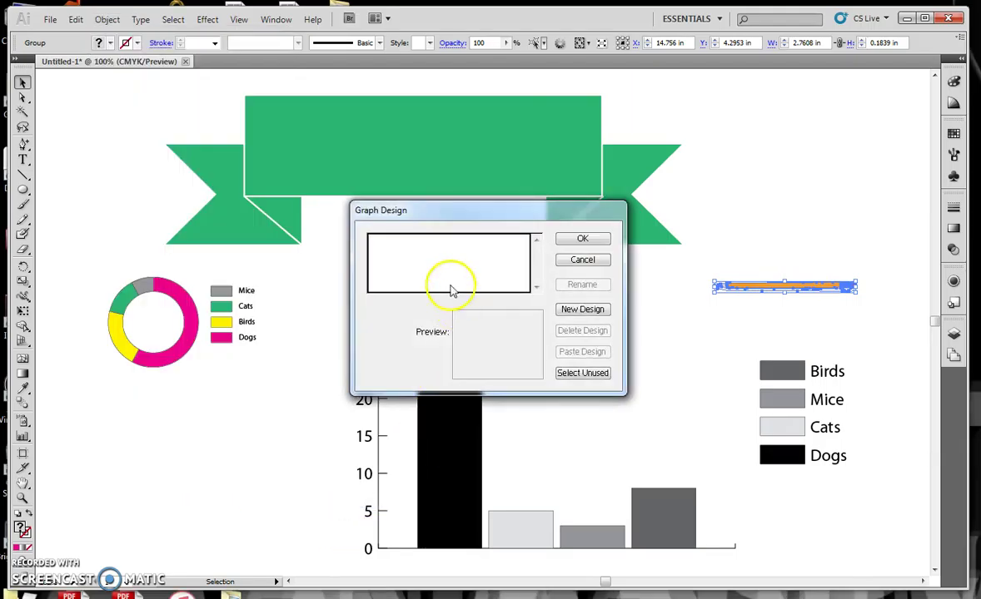
{"action": "left_click", "coordinate": [584, 310]}
{"action": "left_click", "coordinate": [433, 241]}
{"action": "left_click", "coordinate": [582, 285]}
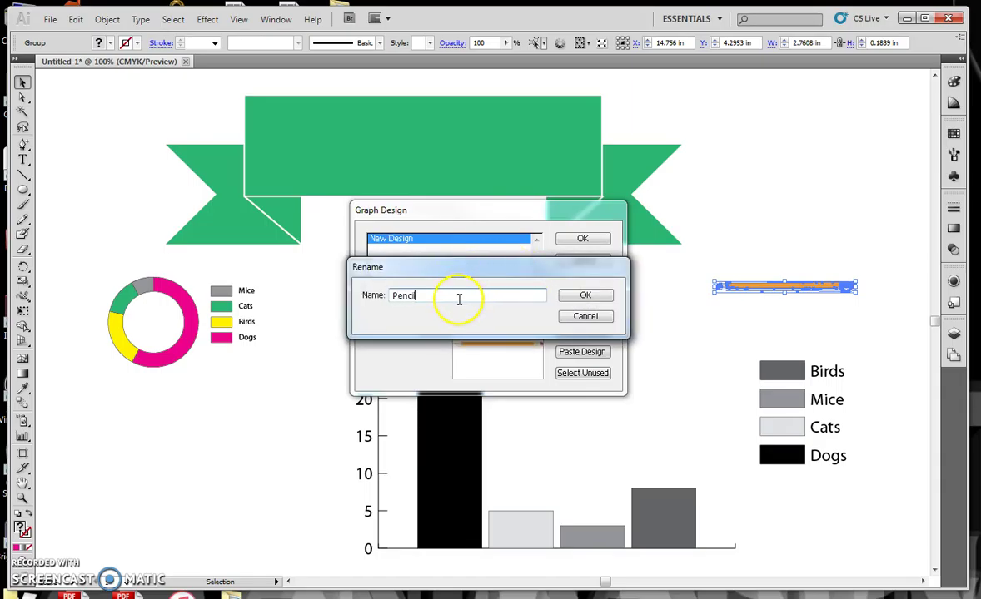
{"action": "left_click", "coordinate": [585, 297]}
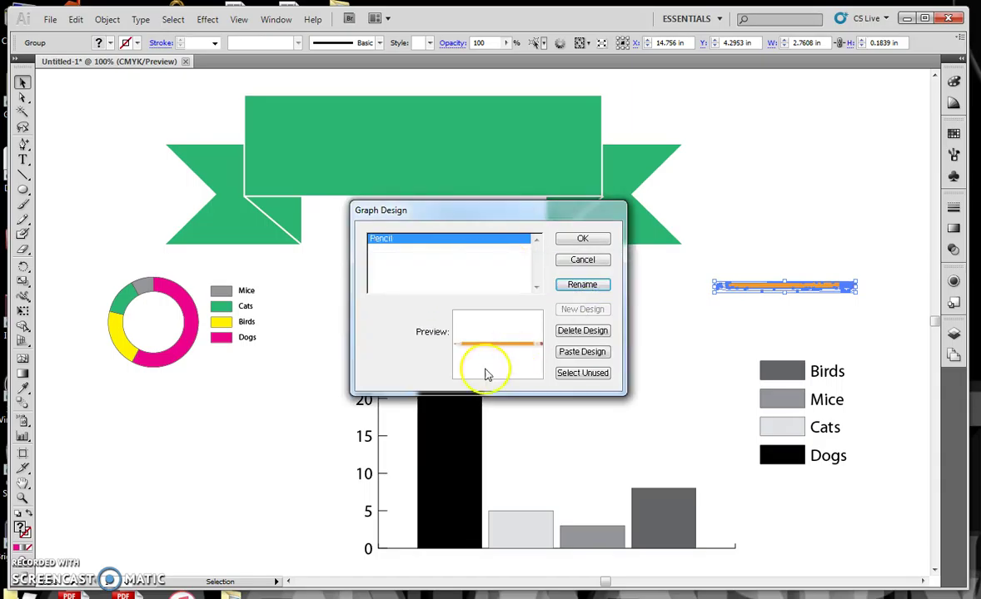
{"action": "left_click", "coordinate": [582, 239]}
{"action": "left_click", "coordinate": [569, 393]}
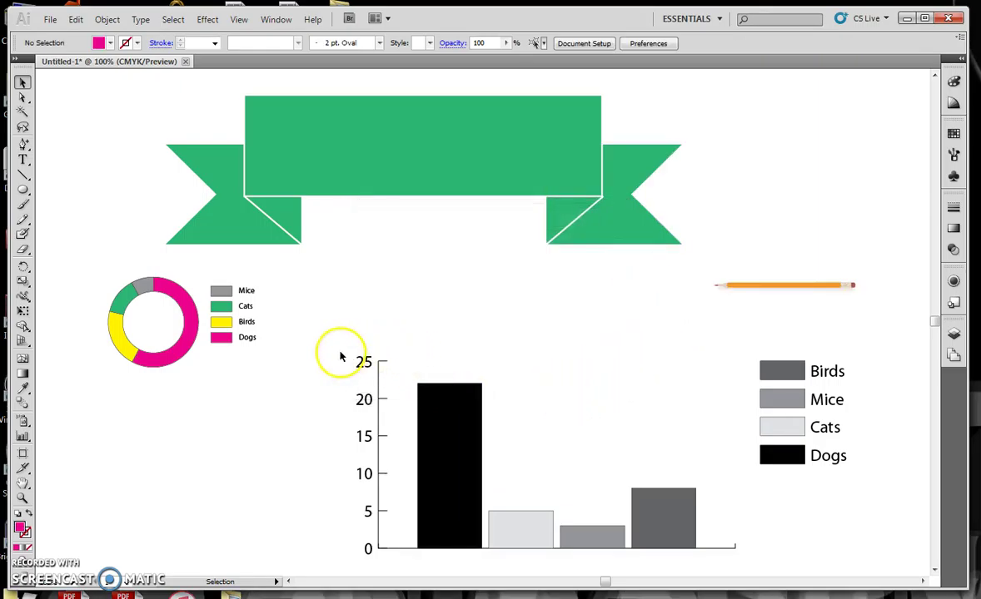
{"action": "left_click", "coordinate": [442, 439]}
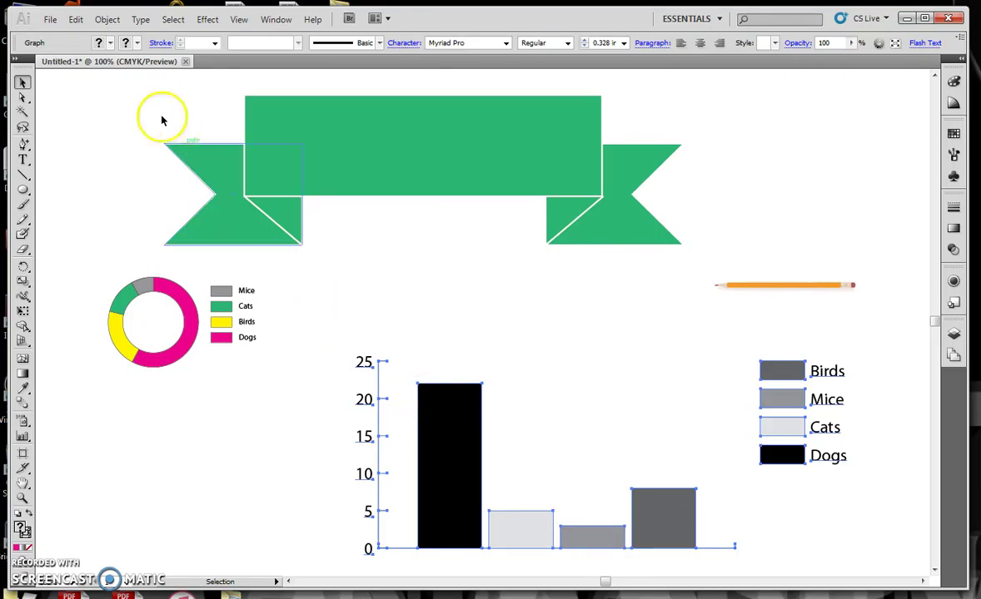
{"action": "left_click", "coordinate": [111, 20]}
{"action": "mouse_move", "coordinate": [154, 472]}
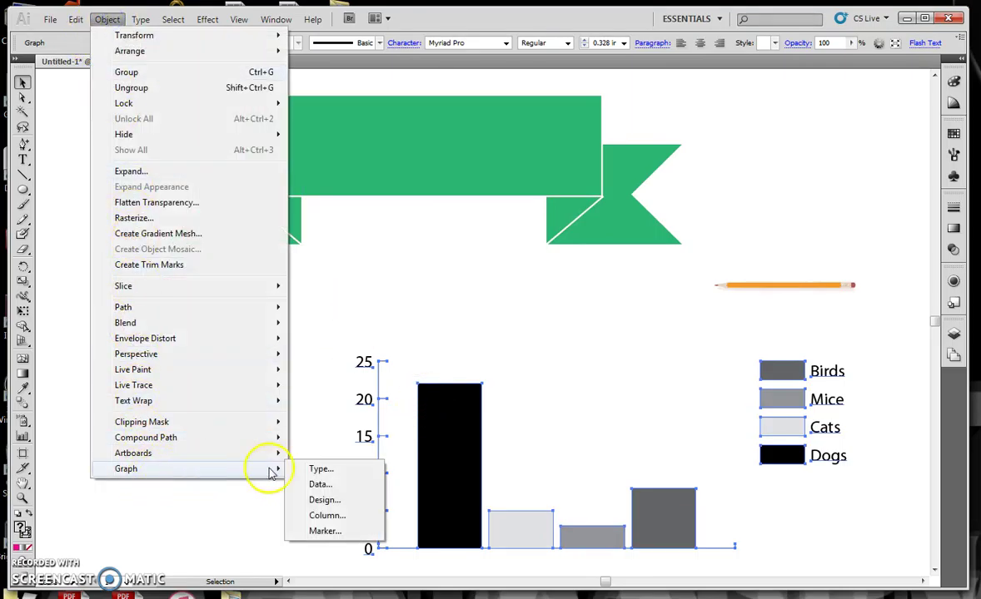
{"action": "left_click", "coordinate": [327, 516]}
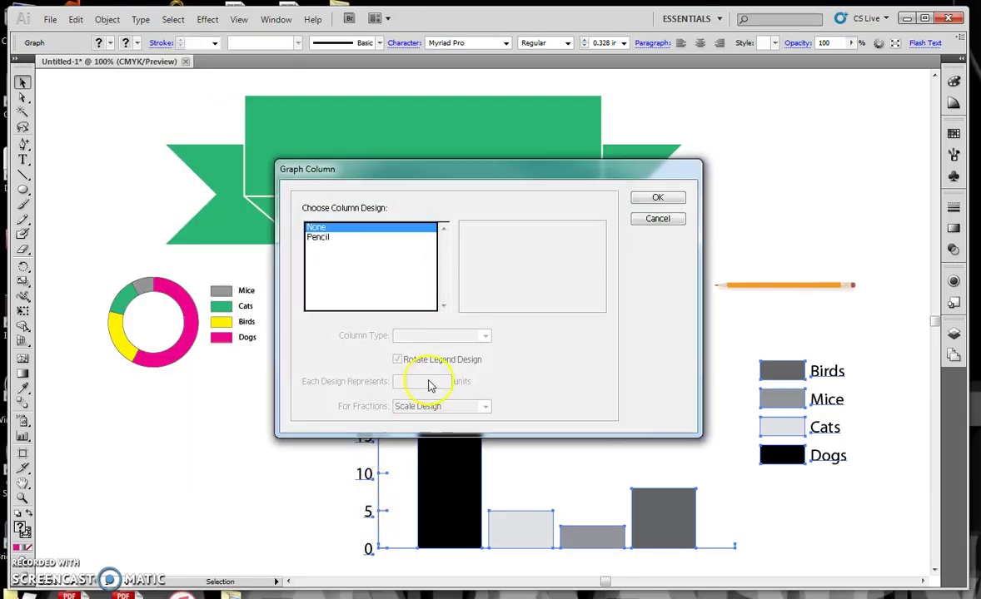
{"action": "left_click", "coordinate": [323, 238]}
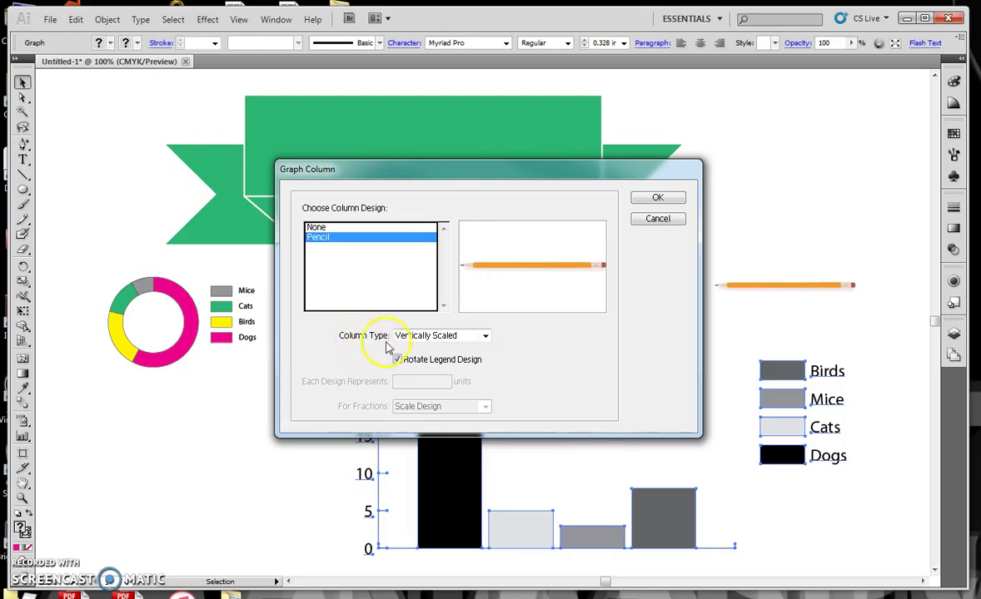
{"action": "left_click", "coordinate": [484, 335]}
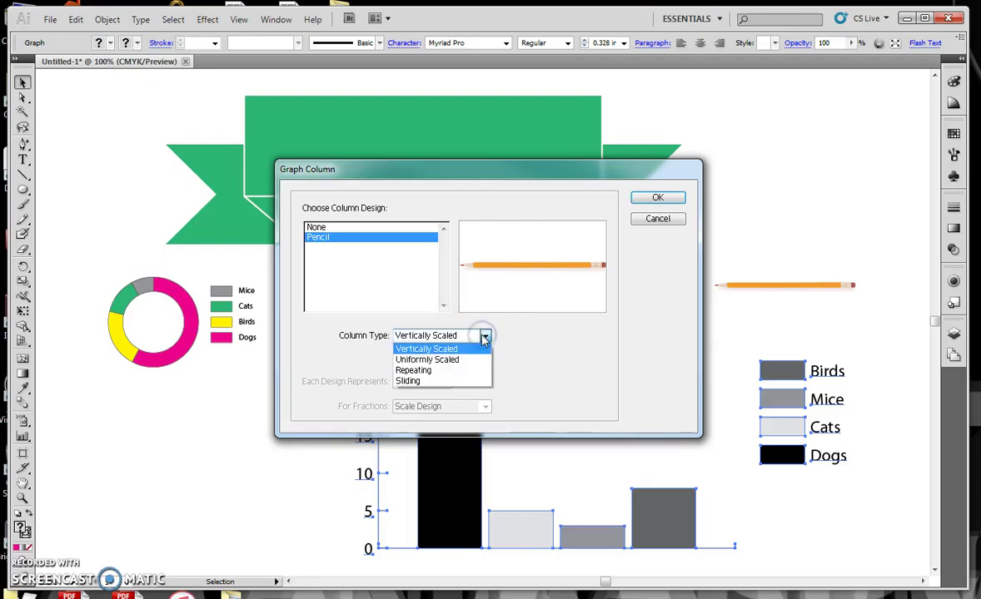
{"action": "left_click", "coordinate": [423, 371]}
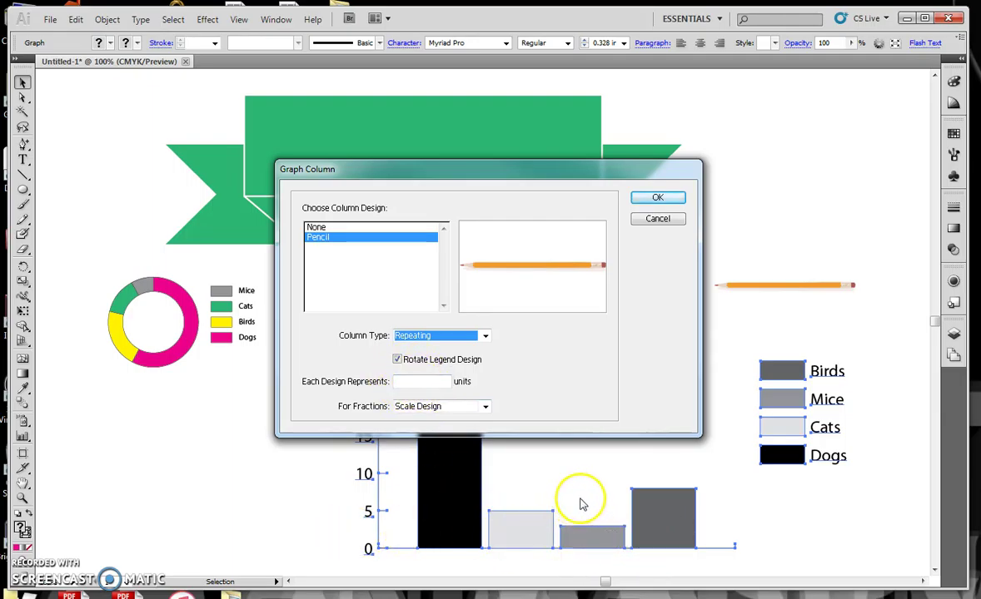
{"action": "left_click", "coordinate": [438, 381]}
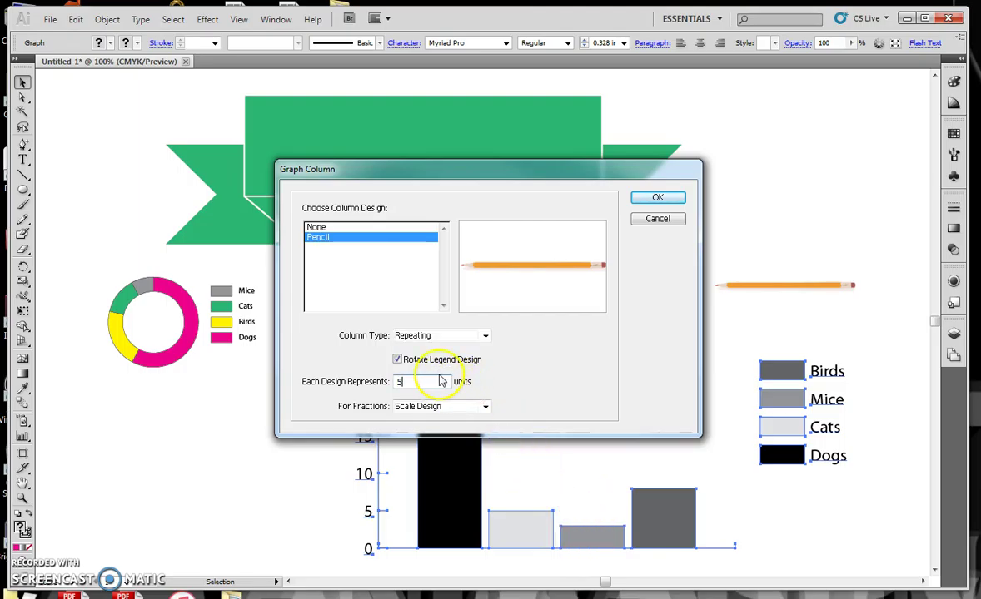
{"action": "left_click", "coordinate": [657, 200]}
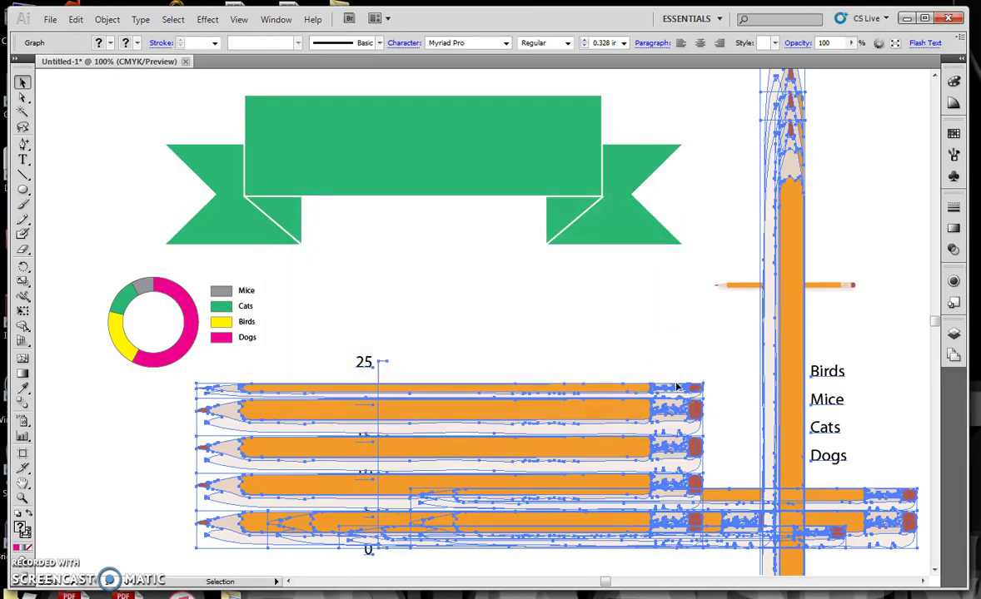
{"action": "key", "text": "ctrl+z"}
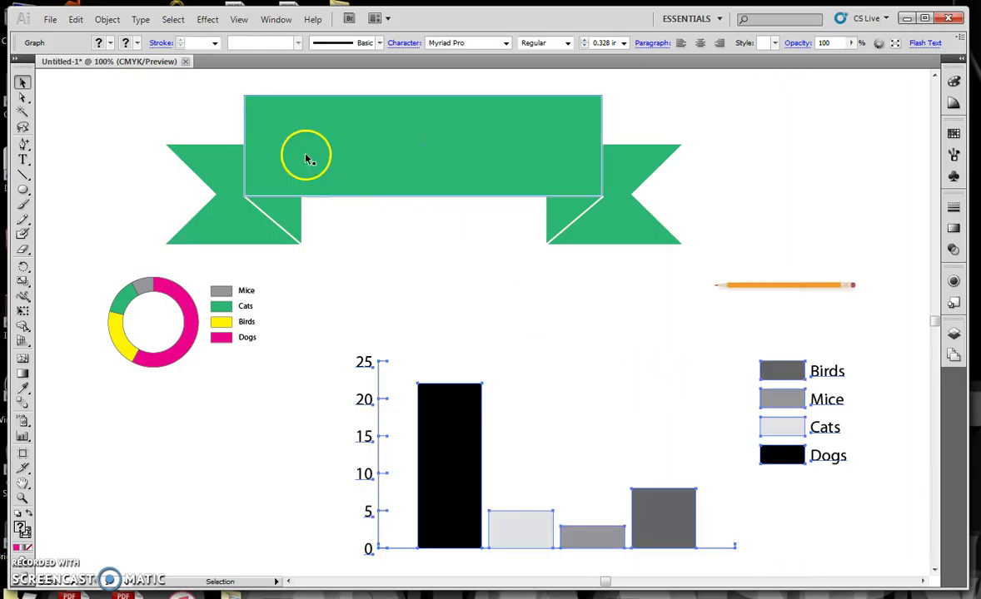
Apply the Pencil column design as Repeating, with Rotate Legend Design unchecked
{"action": "left_click", "coordinate": [107, 19]}
{"action": "mouse_move", "coordinate": [149, 469]}
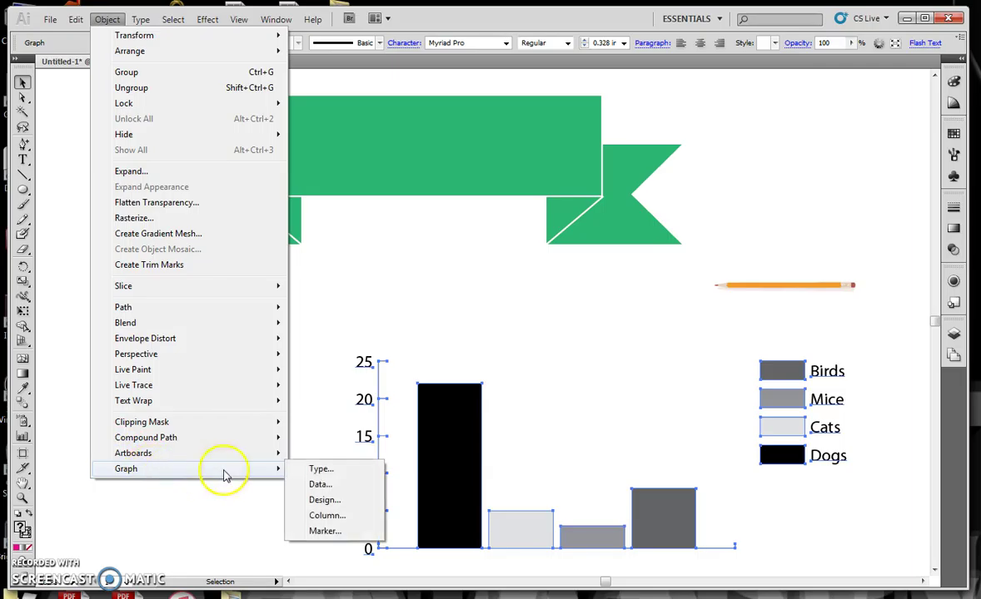
{"action": "left_click", "coordinate": [326, 516]}
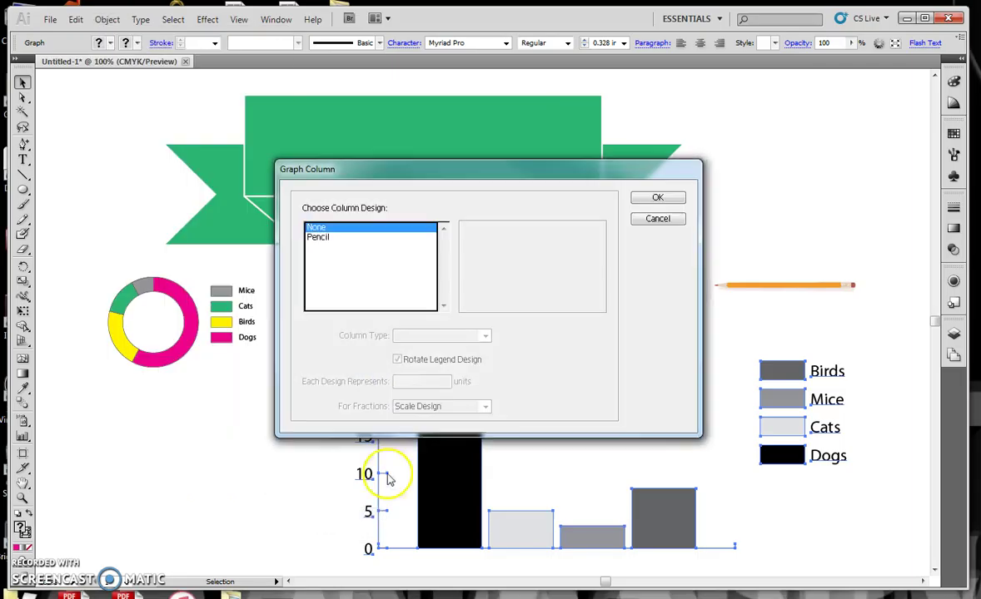
{"action": "left_click", "coordinate": [348, 237]}
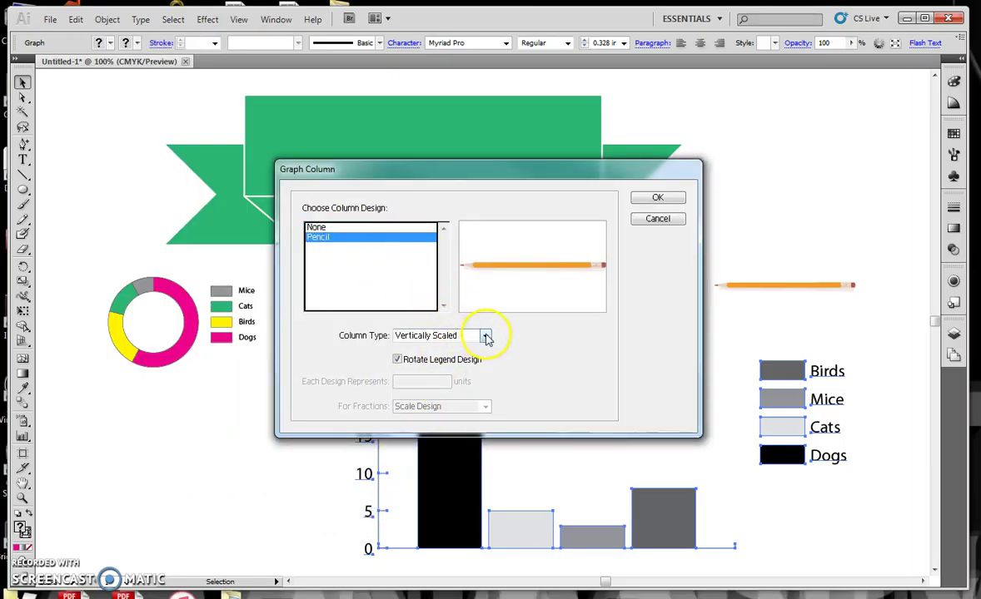
{"action": "left_click", "coordinate": [486, 335]}
{"action": "left_click", "coordinate": [442, 373]}
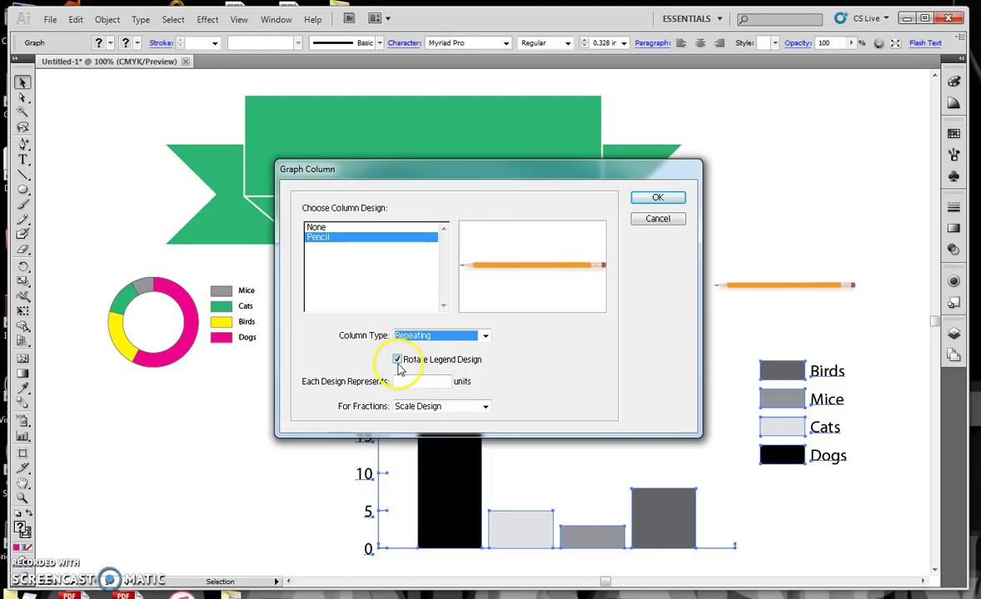
{"action": "left_click", "coordinate": [397, 361]}
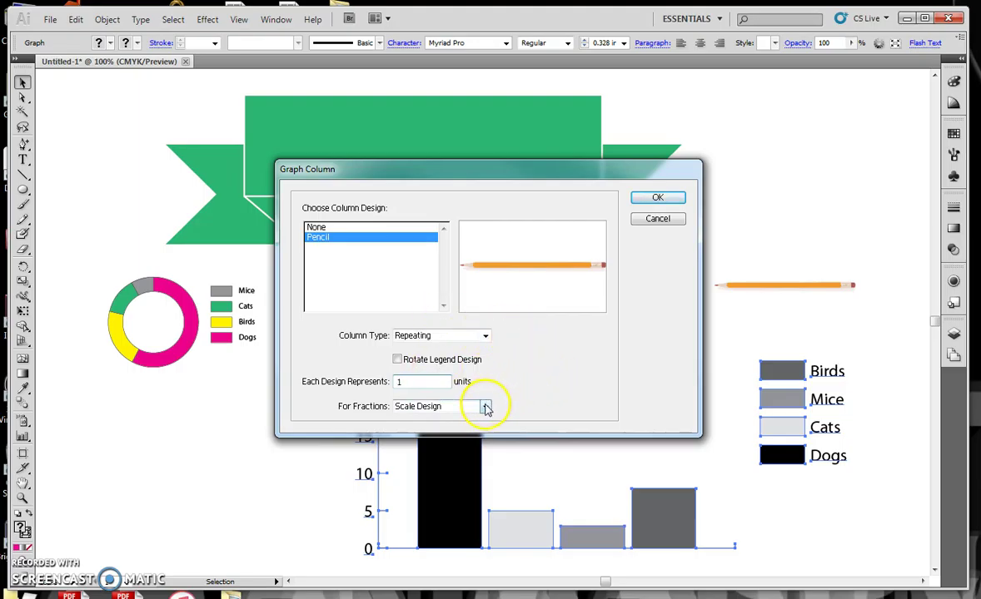
{"action": "left_click", "coordinate": [657, 200]}
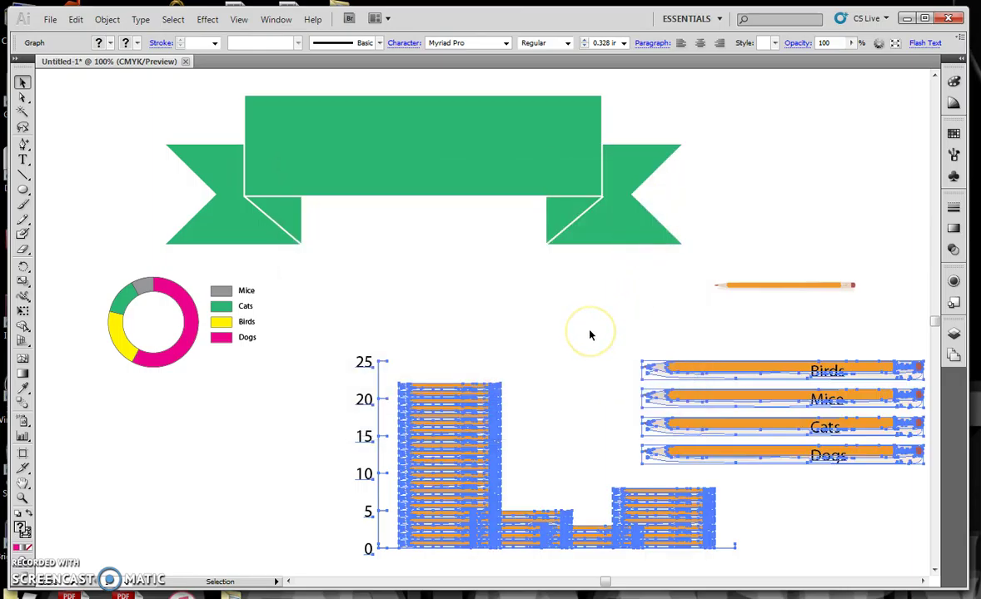
{"action": "left_click", "coordinate": [589, 327]}
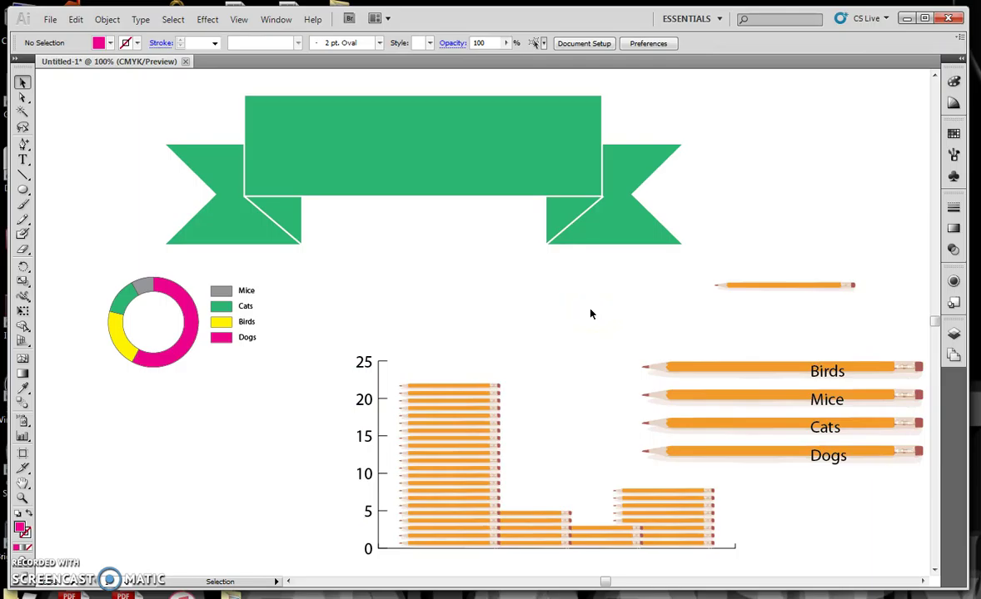
{"action": "left_click", "coordinate": [590, 313]}
{"action": "left_click", "coordinate": [509, 351]}
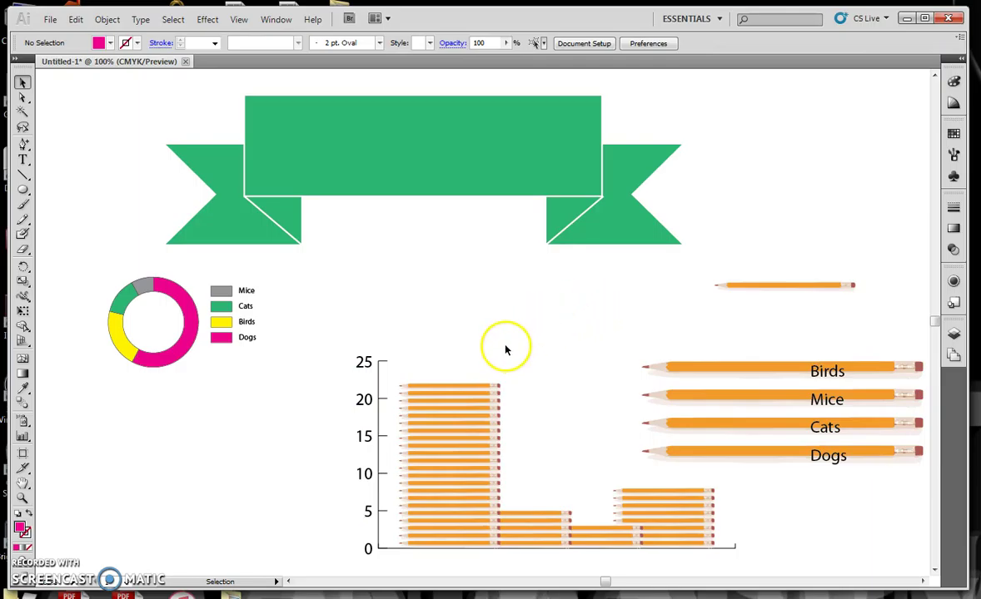
Undo the Pencil column design, restoring the graph's plain grey and black bars
{"action": "key", "text": "ctrl+z"}
{"action": "left_click", "coordinate": [592, 324]}
{"action": "left_click", "coordinate": [456, 414]}
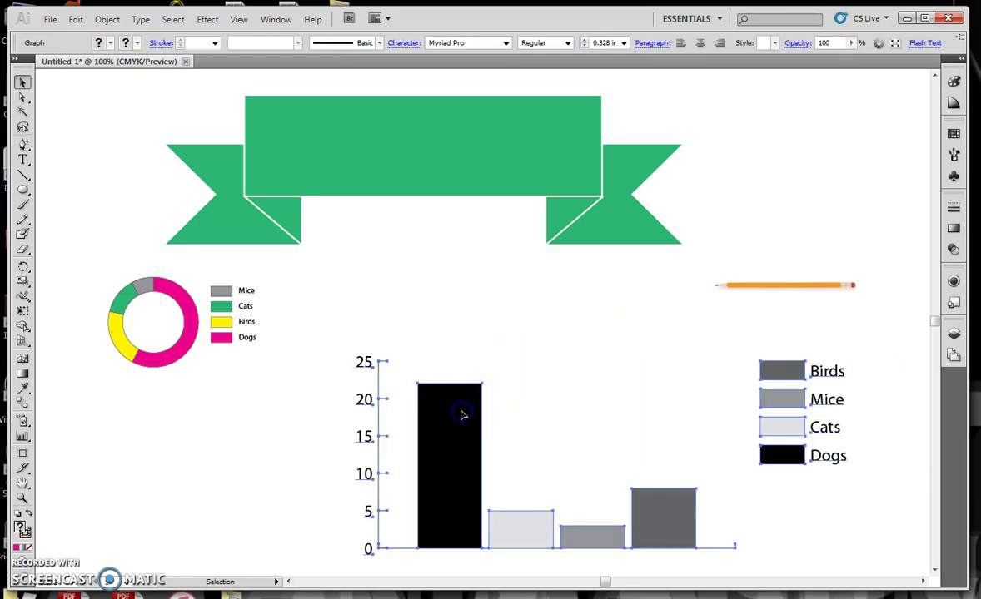
{"action": "right_click", "coordinate": [464, 413]}
{"action": "left_click", "coordinate": [485, 436]}
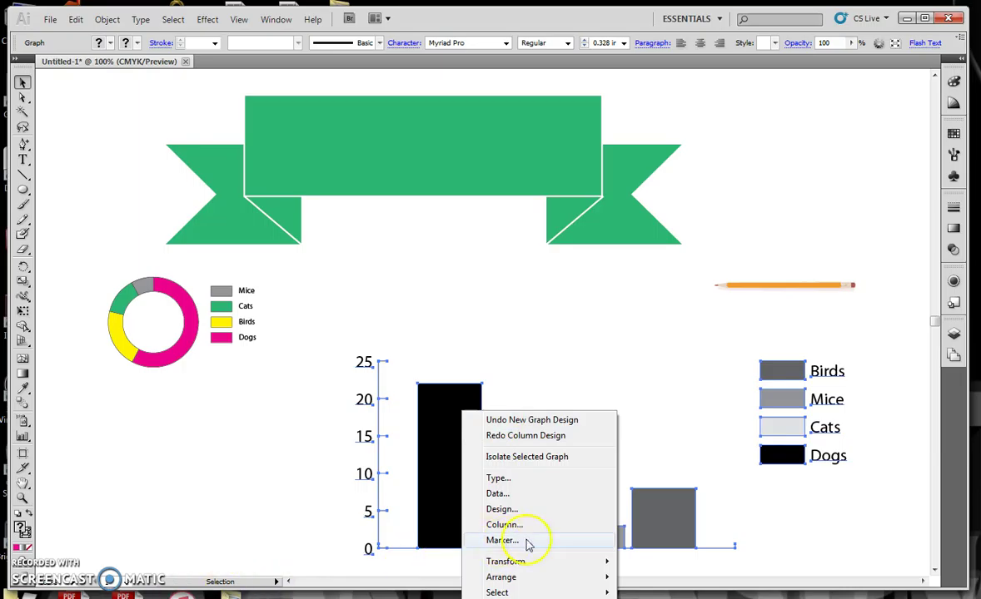
{"action": "left_click", "coordinate": [416, 473]}
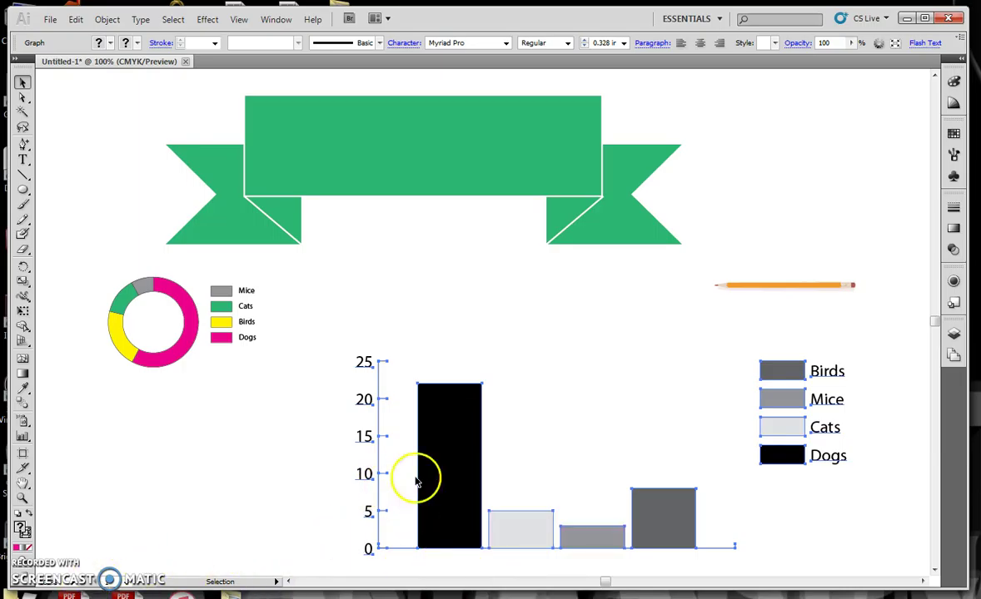
{"action": "right_click", "coordinate": [469, 423]}
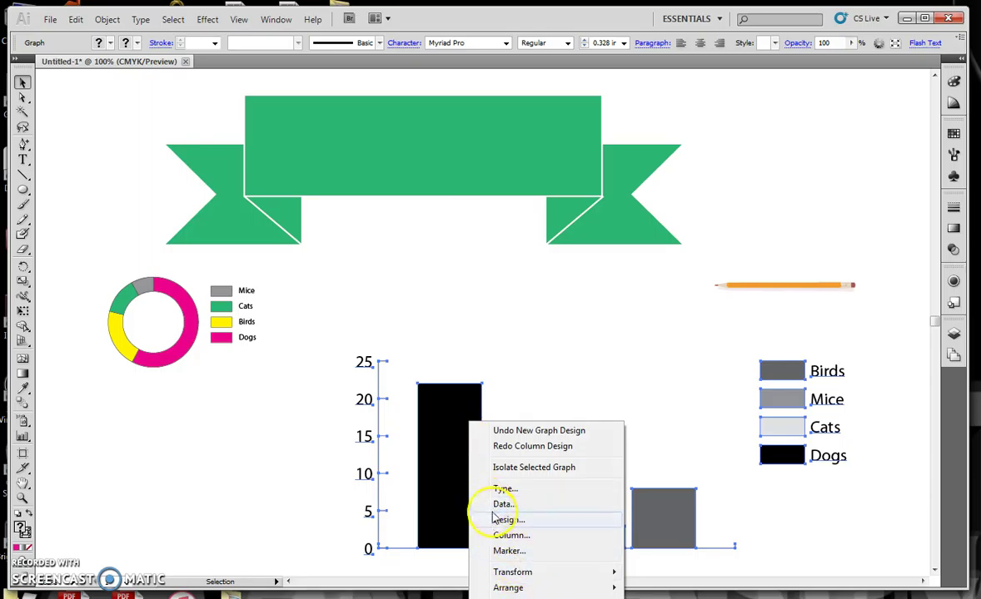
{"action": "mouse_move", "coordinate": [505, 595]}
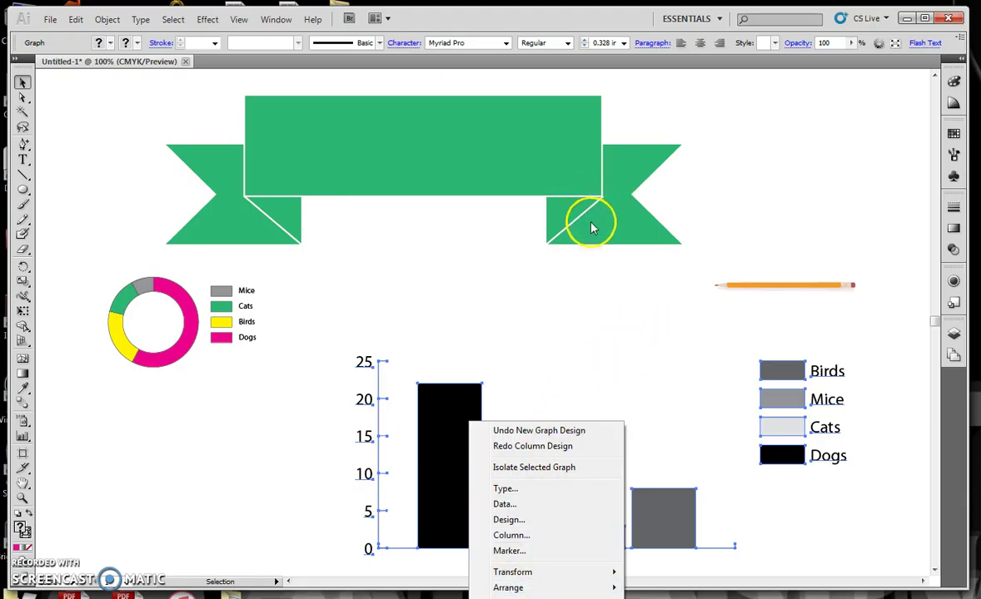
{"action": "left_click", "coordinate": [604, 299]}
{"action": "left_click", "coordinate": [781, 284]}
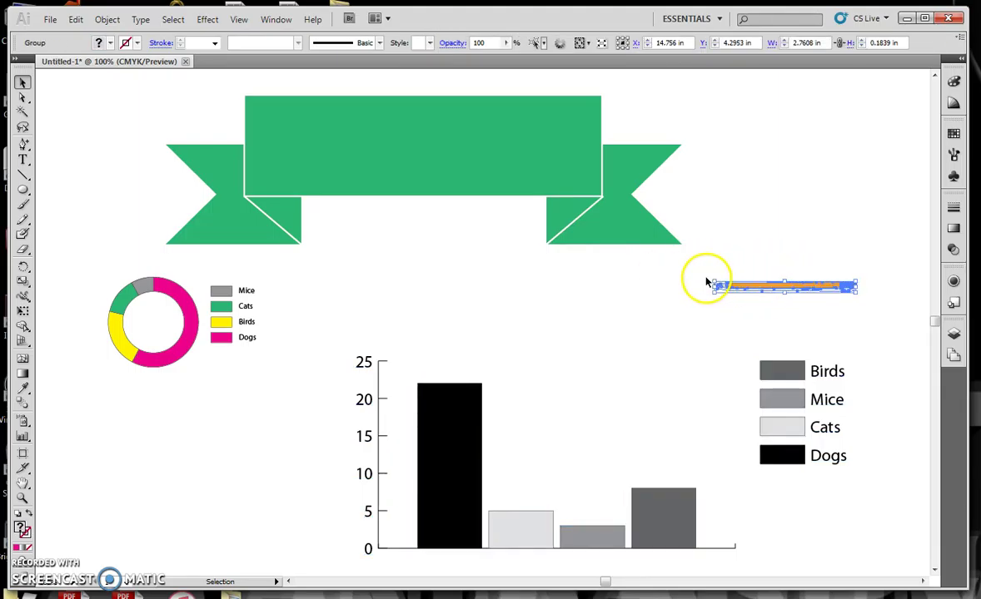
Rotate the pencil upright and stretch it over the Dogs bar to that bar's full height
{"action": "mouse_move", "coordinate": [772, 289]}
{"action": "left_mouse_down"}
{"action": "mouse_move", "coordinate": [564, 313]}
{"action": "mouse_move", "coordinate": [513, 333]}
{"action": "left_mouse_up"}
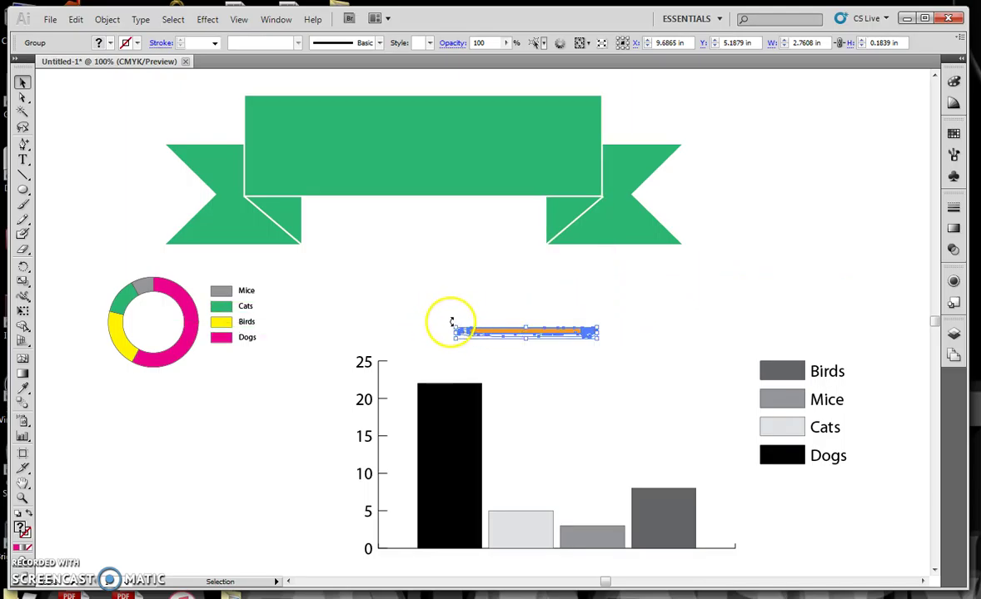
{"action": "mouse_move", "coordinate": [450, 321]}
{"action": "left_mouse_down"}
{"action": "mouse_move", "coordinate": [571, 258]}
{"action": "mouse_move", "coordinate": [552, 258]}
{"action": "left_mouse_up"}
{"action": "mouse_move", "coordinate": [537, 287]}
{"action": "left_mouse_down"}
{"action": "mouse_move", "coordinate": [492, 338]}
{"action": "mouse_move", "coordinate": [423, 473]}
{"action": "mouse_move", "coordinate": [432, 448]}
{"action": "left_mouse_up"}
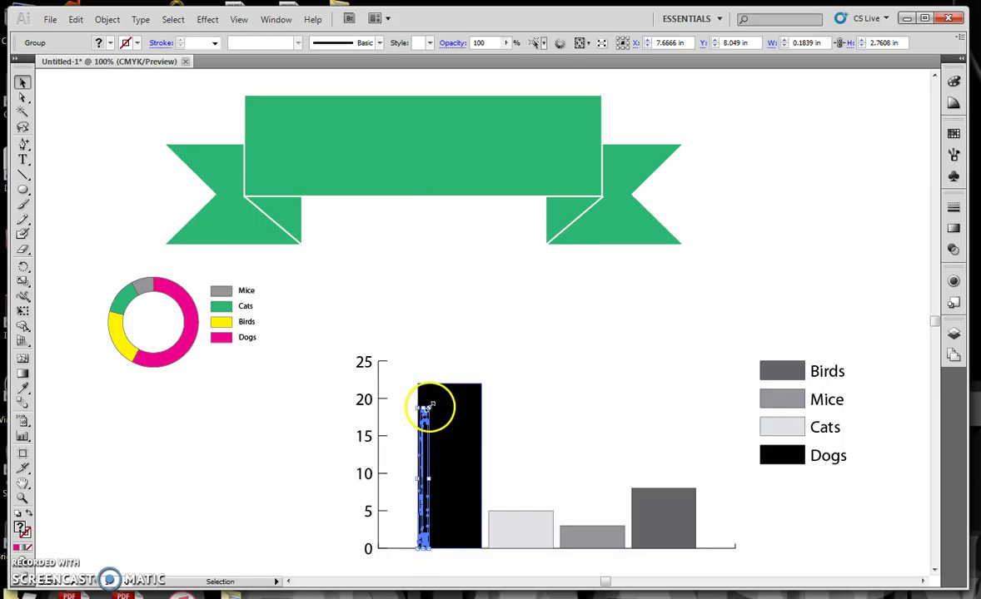
{"action": "left_click_drag", "start_coordinate": [431, 405], "coordinate": [443, 386]}
{"action": "left_click", "coordinate": [530, 392]}
Send the column graph to the back so it sits behind the pencil
{"action": "left_click", "coordinate": [477, 411]}
{"action": "right_click", "coordinate": [478, 413]}
{"action": "left_click", "coordinate": [549, 372]}
{"action": "left_click", "coordinate": [471, 408]}
{"action": "left_click", "coordinate": [108, 19]}
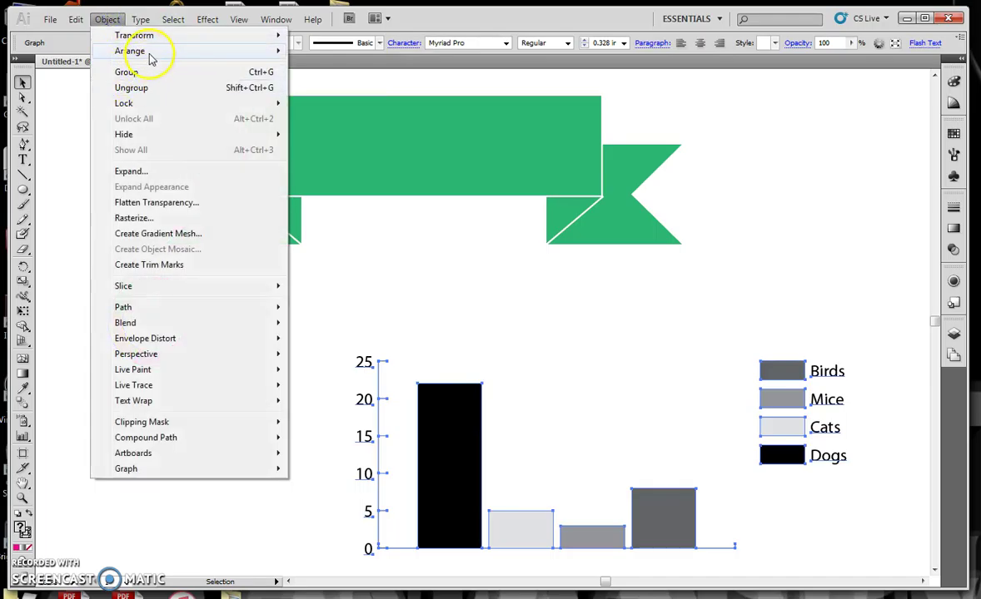
{"action": "mouse_move", "coordinate": [158, 51]}
{"action": "left_click", "coordinate": [345, 97]}
{"action": "left_click", "coordinate": [520, 328]}
Copy the pencil onto the Cats bar and shrink the copy to that bar's height
{"action": "left_click", "coordinate": [431, 464]}
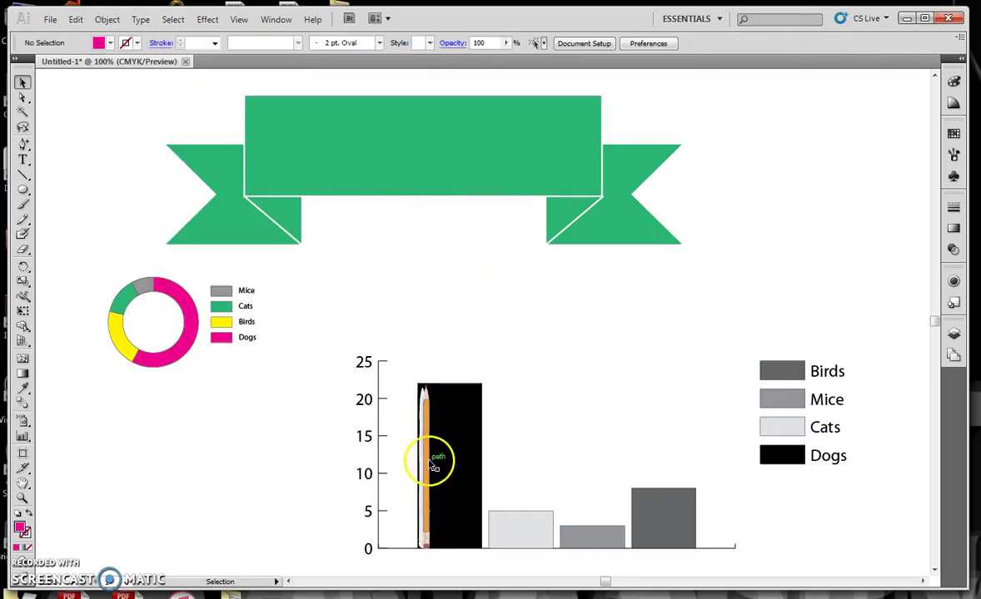
{"action": "mouse_move", "coordinate": [430, 464]}
{"action": "left_mouse_down"}
{"action": "mouse_move", "coordinate": [525, 466]}
{"action": "mouse_move", "coordinate": [502, 466]}
{"action": "left_mouse_up"}
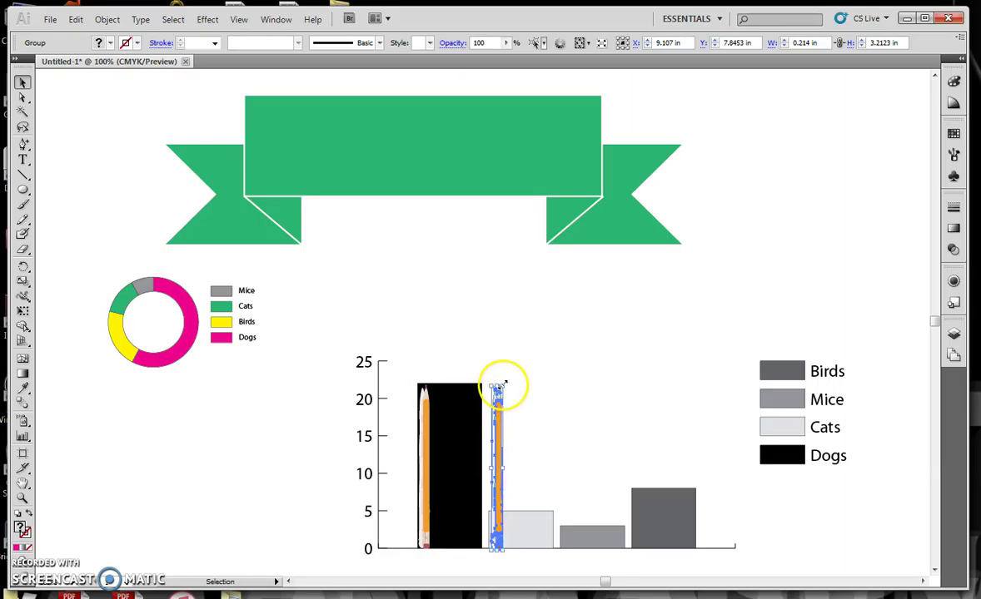
{"action": "left_click_drag", "start_coordinate": [501, 386], "coordinate": [503, 509]}
{"action": "left_click", "coordinate": [539, 467]}
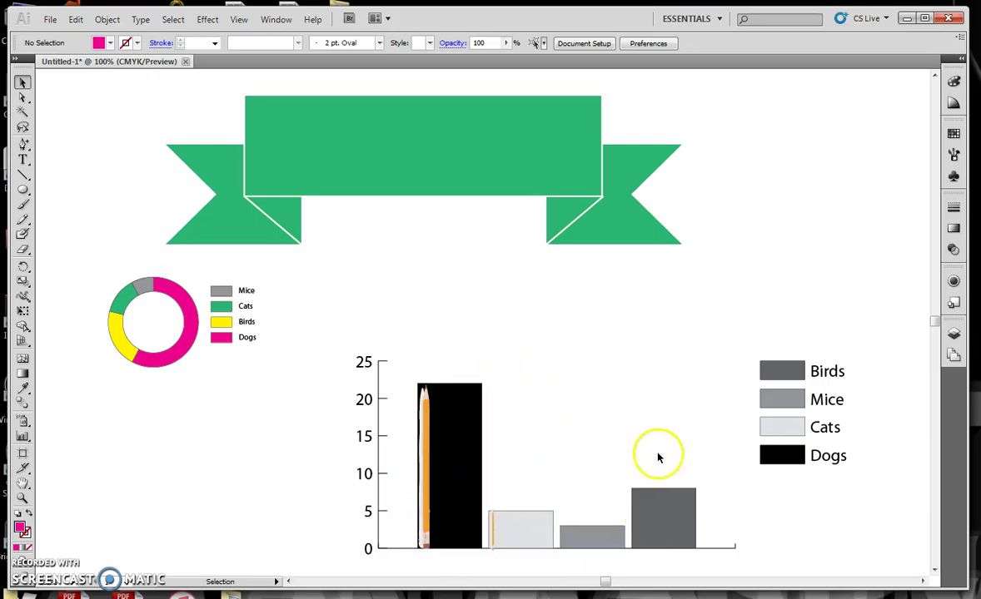
Ungroup the column graph into plain artwork, accepting the warning
{"action": "left_click", "coordinate": [470, 481]}
{"action": "right_click", "coordinate": [470, 481]}
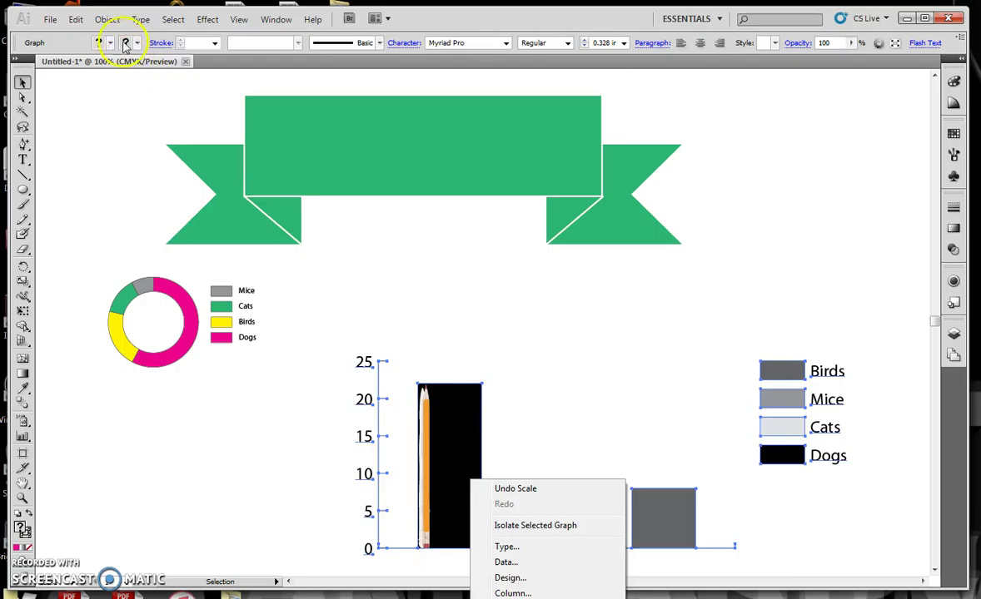
{"action": "left_click", "coordinate": [106, 18]}
{"action": "left_click", "coordinate": [131, 88]}
{"action": "left_click", "coordinate": [460, 340]}
{"action": "left_click", "coordinate": [466, 366]}
Select the black Dogs bar together with its legend swatch
{"action": "right_click", "coordinate": [461, 405]}
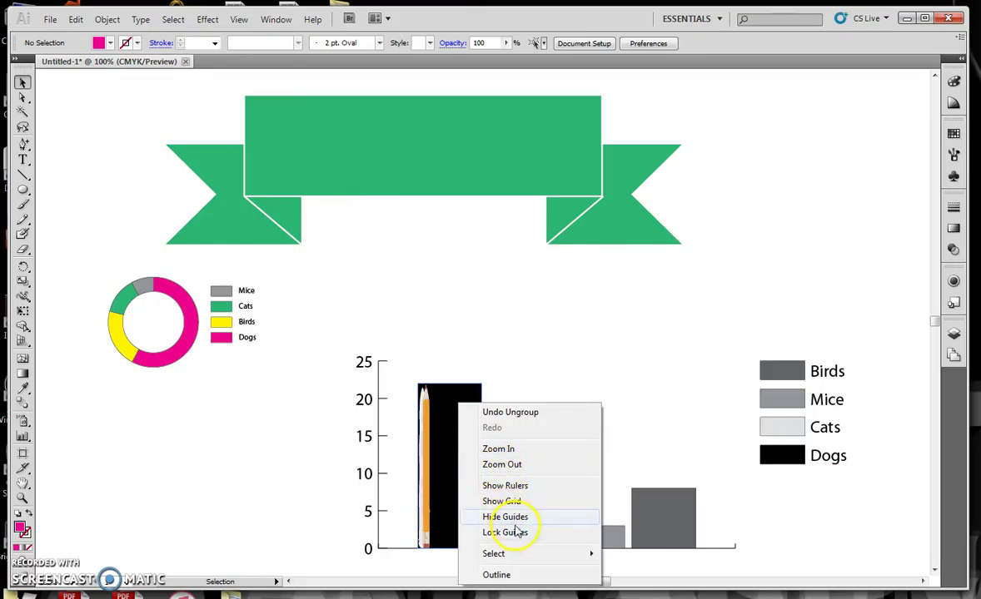
{"action": "left_click", "coordinate": [447, 403]}
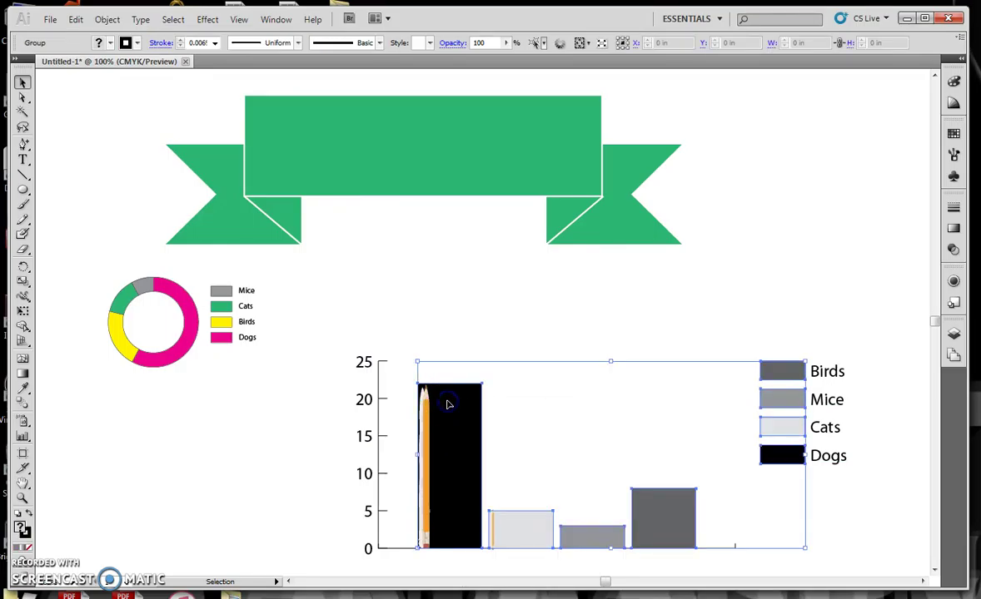
{"action": "right_click", "coordinate": [447, 403]}
{"action": "left_click", "coordinate": [486, 414]}
{"action": "left_click", "coordinate": [473, 328]}
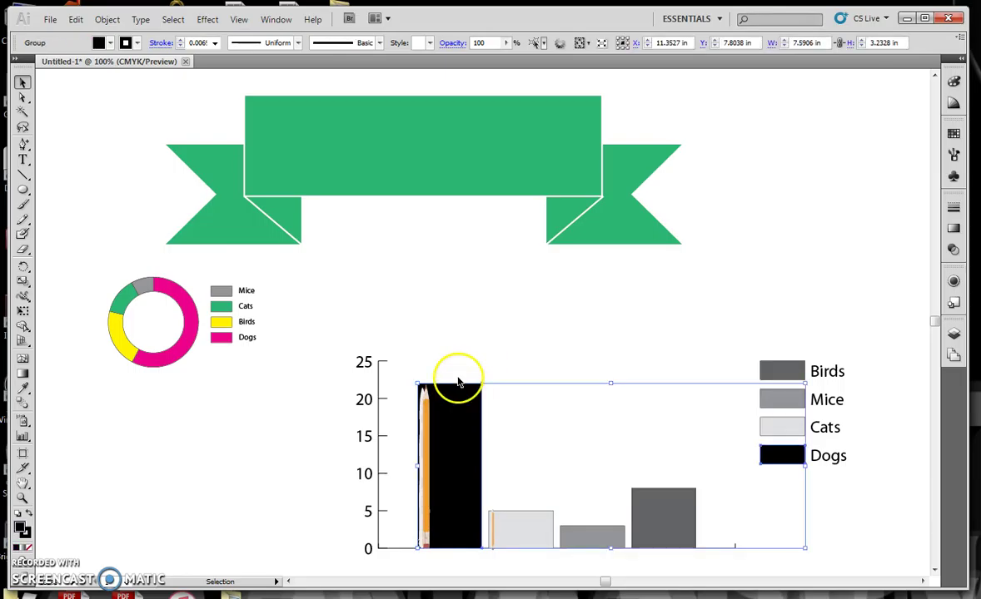
Delete the Dogs bar and swatch, and place a horizontal pencil copy beside the Dogs label
{"action": "key", "text": "Delete"}
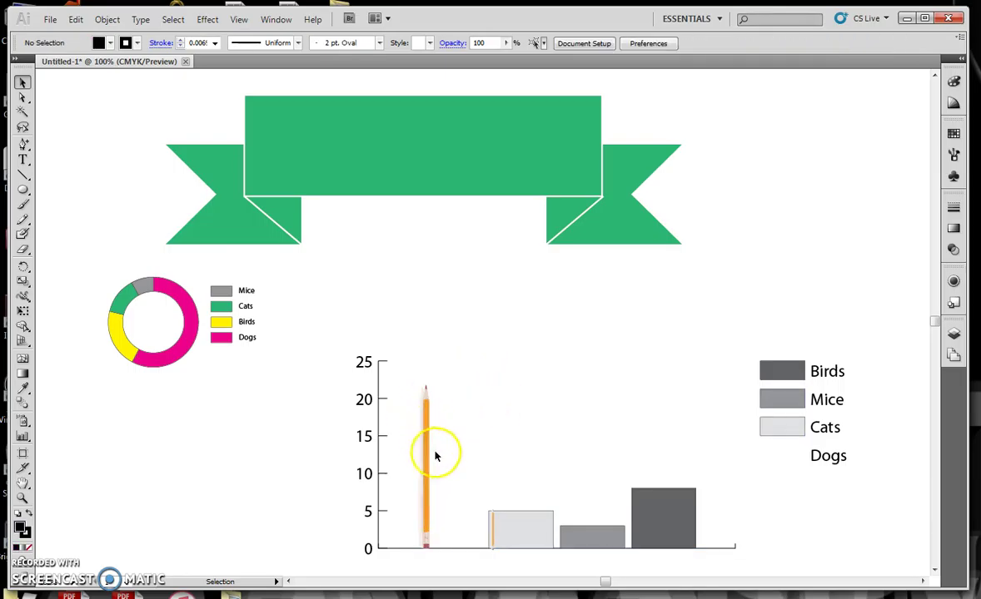
{"action": "left_click", "coordinate": [427, 477]}
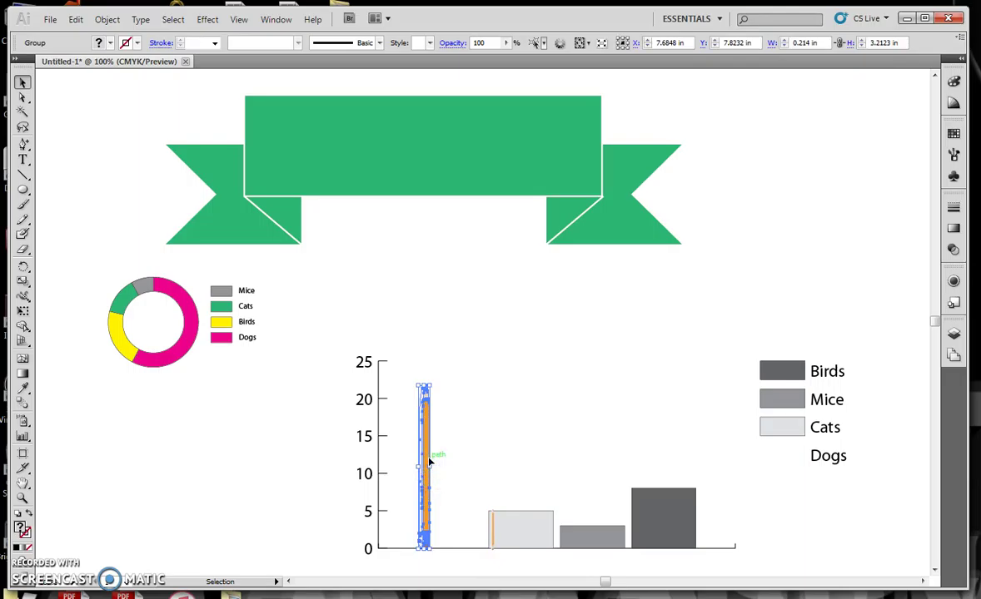
{"action": "left_click_drag", "start_coordinate": [431, 462], "coordinate": [624, 429]}
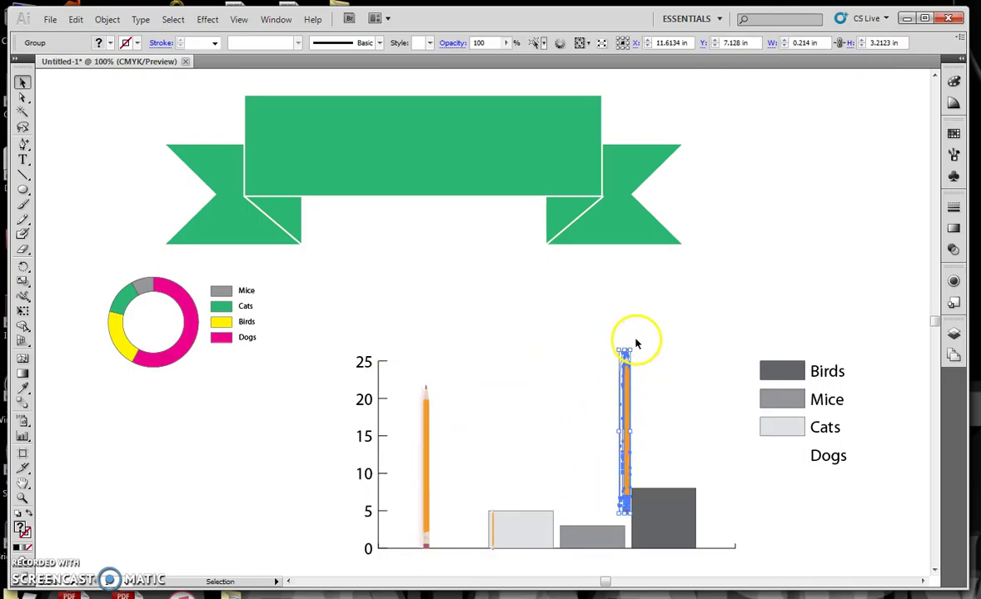
{"action": "mouse_move", "coordinate": [635, 348]}
{"action": "left_mouse_down"}
{"action": "mouse_move", "coordinate": [547, 333]}
{"action": "mouse_move", "coordinate": [503, 366]}
{"action": "left_mouse_up"}
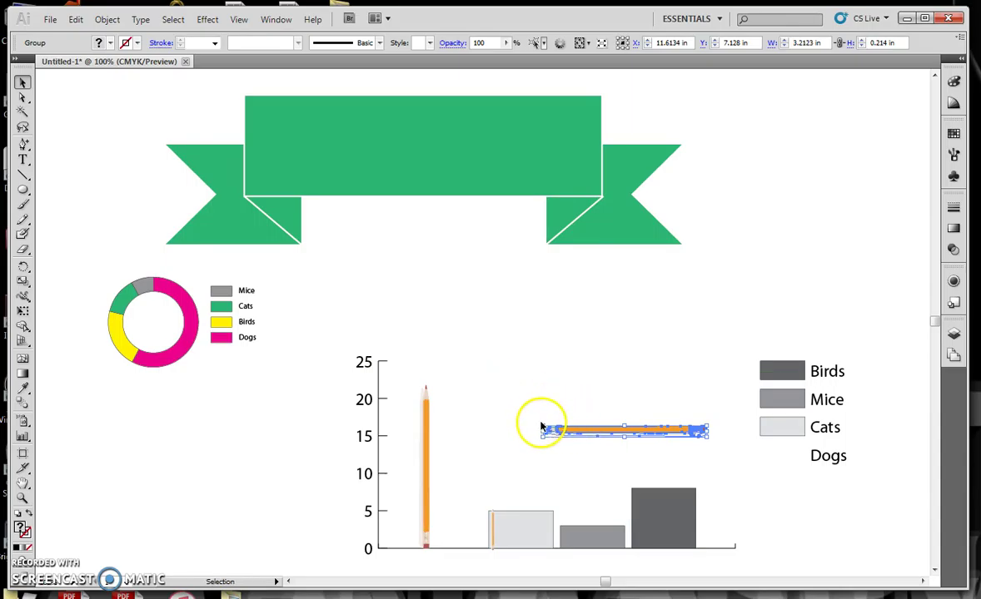
{"action": "left_click_drag", "start_coordinate": [575, 429], "coordinate": [733, 456]}
{"action": "left_click", "coordinate": [800, 516]}
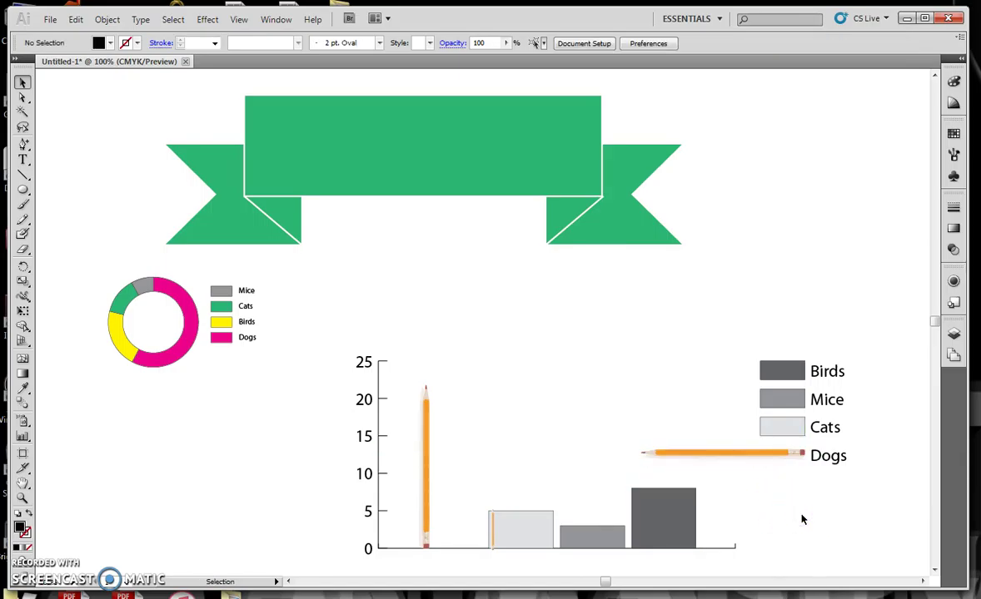